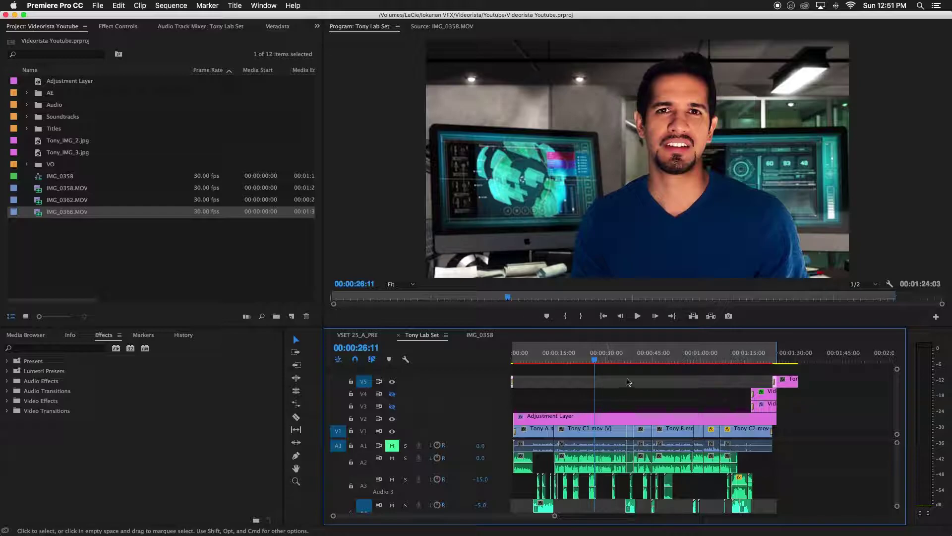
Switch to After Effects and expand the Green Screen and Virtual Set folders in the project.
key("super+Tab")
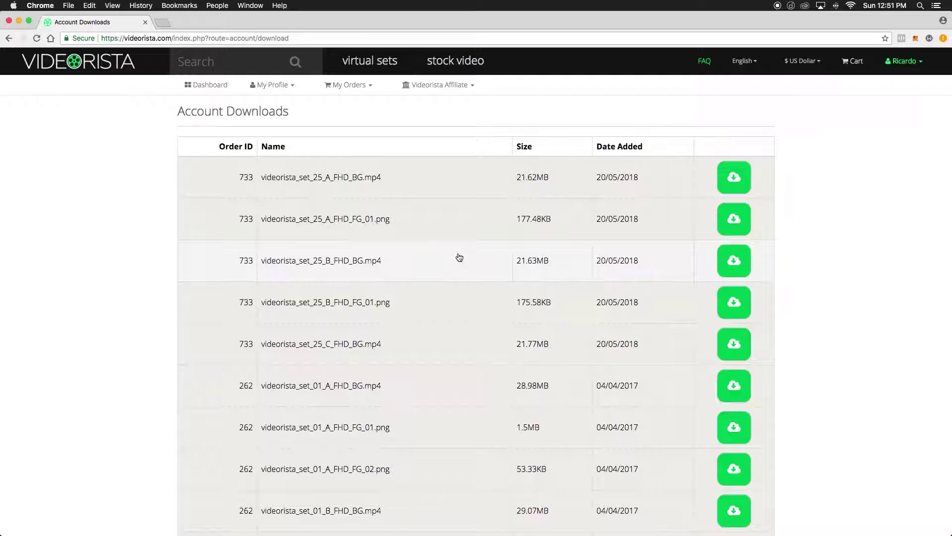
key("super+Tab")
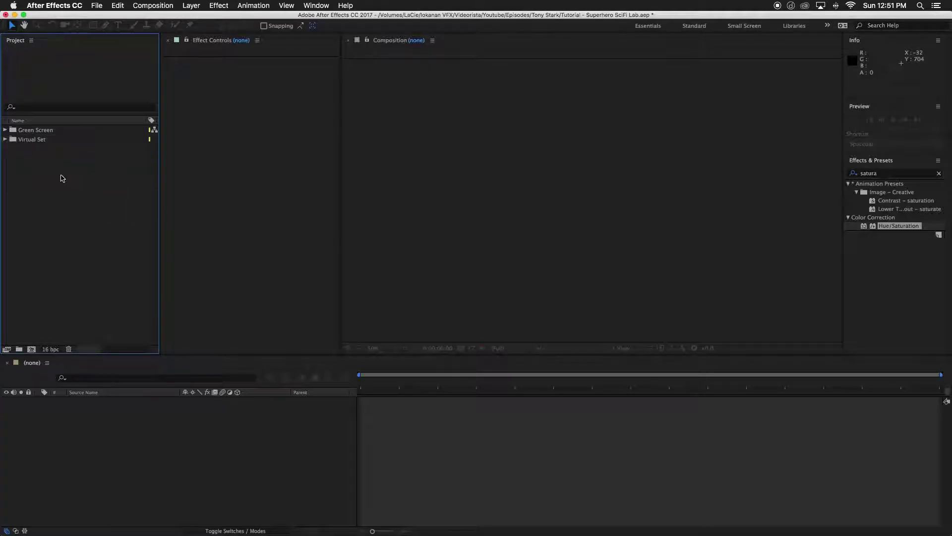
left_click(5, 140)
left_click(5, 130)
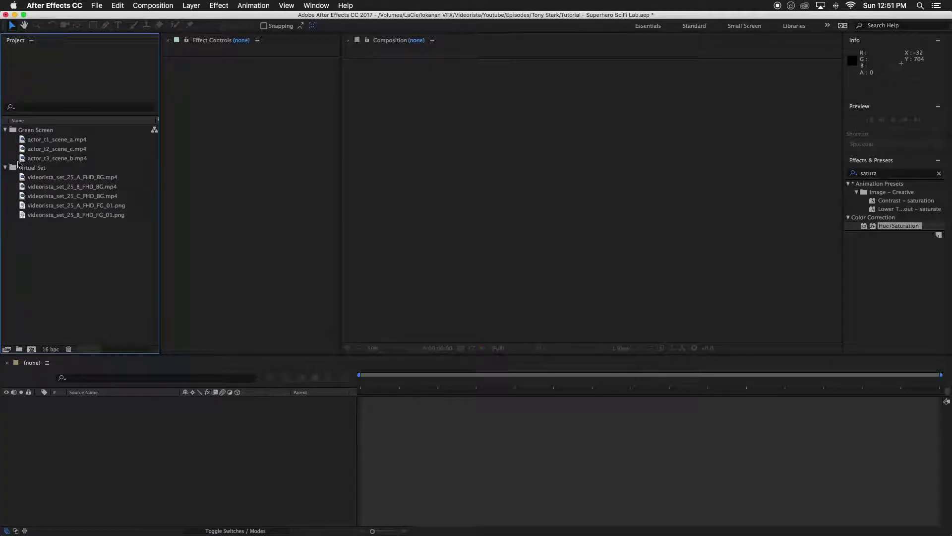
Examine the three actor clips in the Green Screen folder.
left_click(21, 131)
left_click(54, 141)
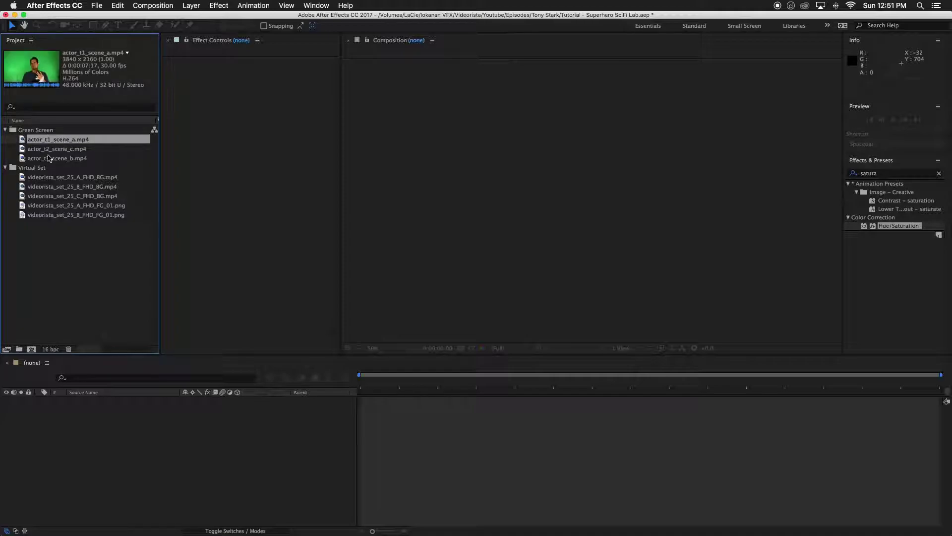
left_click(47, 158, "shift")
left_click(40, 131)
left_click(42, 139)
left_click(41, 148)
left_click(32, 131)
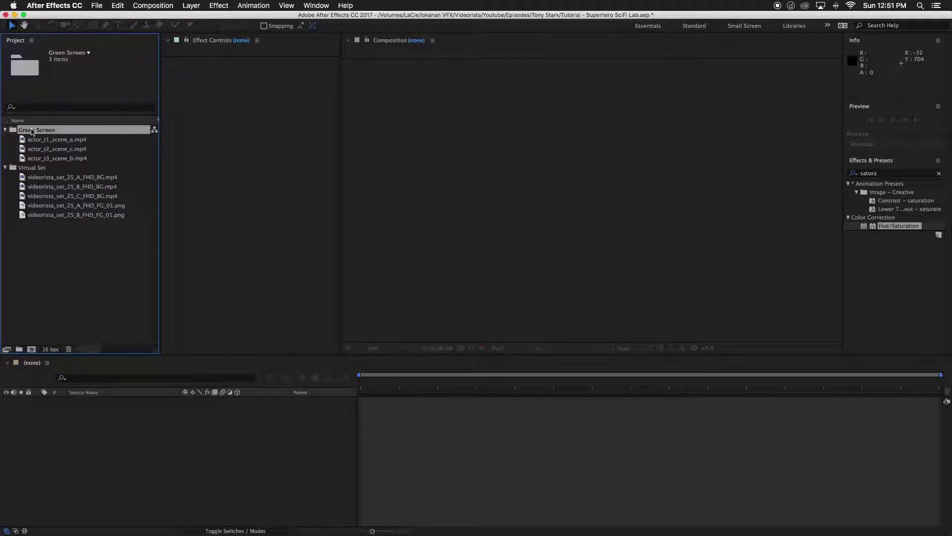
Examine the set 25 background videos and foreground PNG files in the Virtual Set folder.
left_click(42, 178)
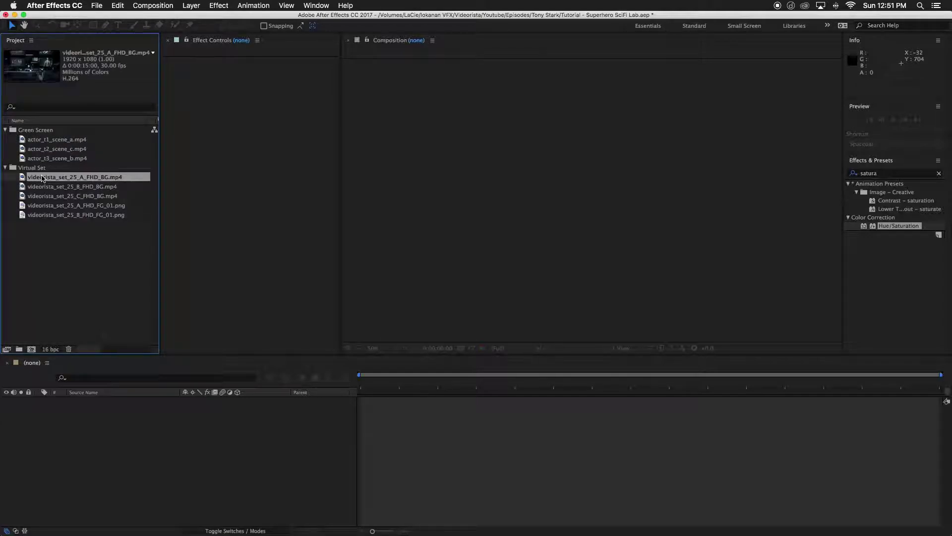
left_click(76, 197, "shift")
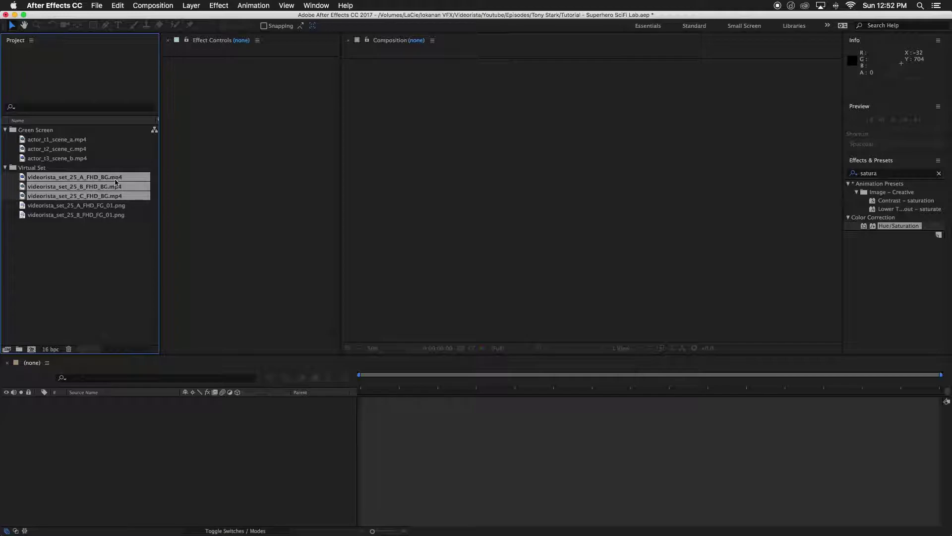
left_click(106, 207)
left_click(105, 216)
left_click(103, 207)
left_click(101, 216)
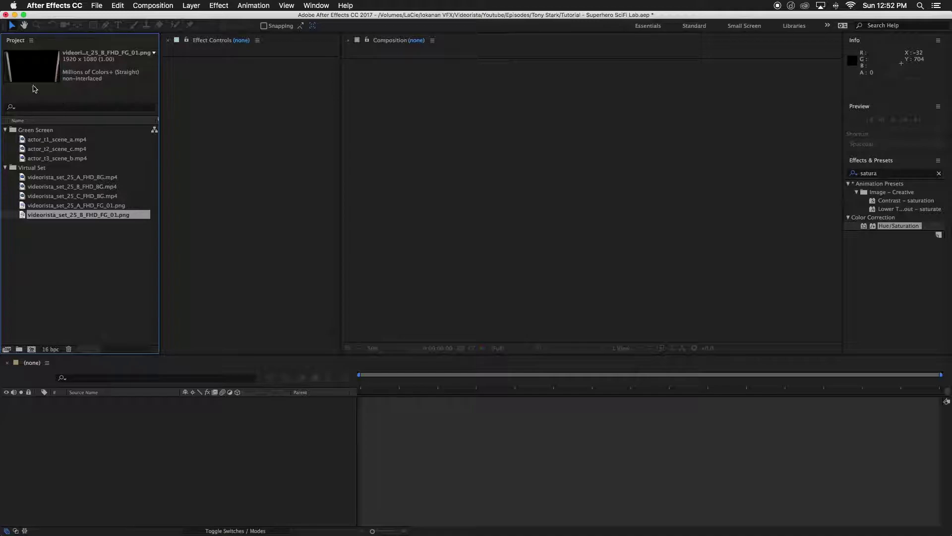
left_click(98, 205)
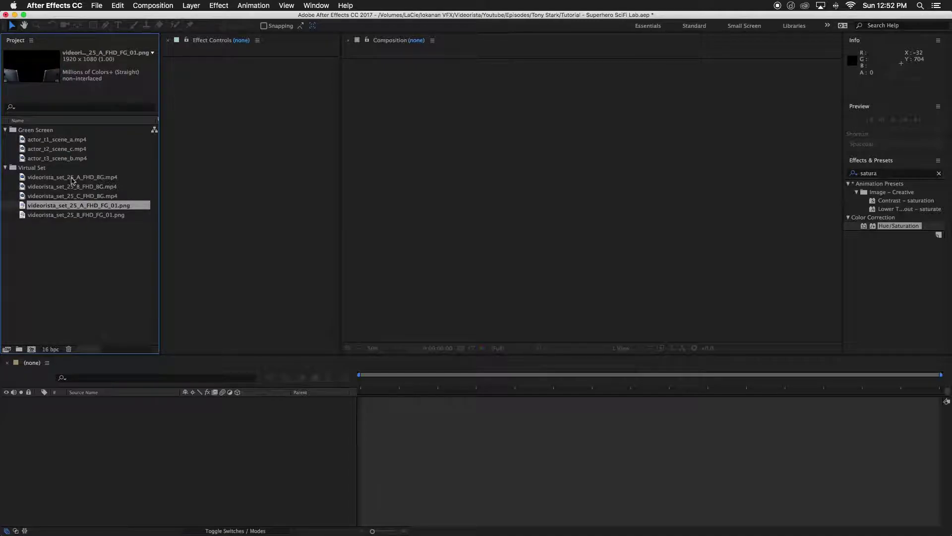
Create a new composition from videorista_set_25_A_FHD_BG.mp4 and preview the first second of the background.
left_click(88, 181)
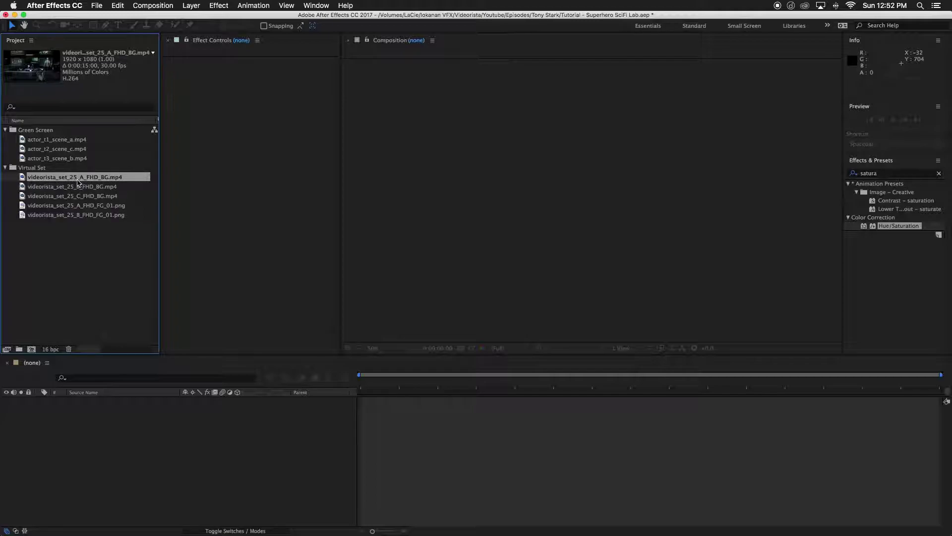
left_click_drag(85, 179, 31, 352)
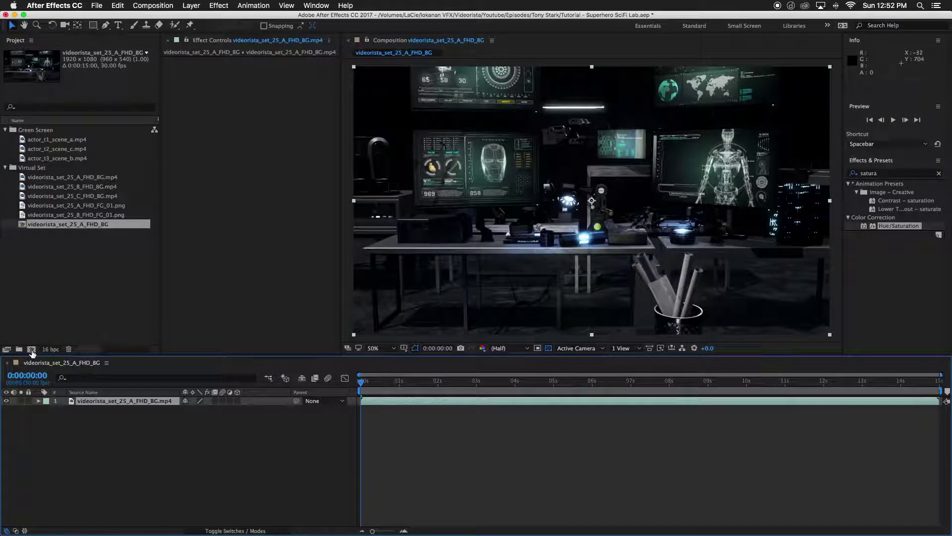
left_click_drag(366, 381, 395, 381)
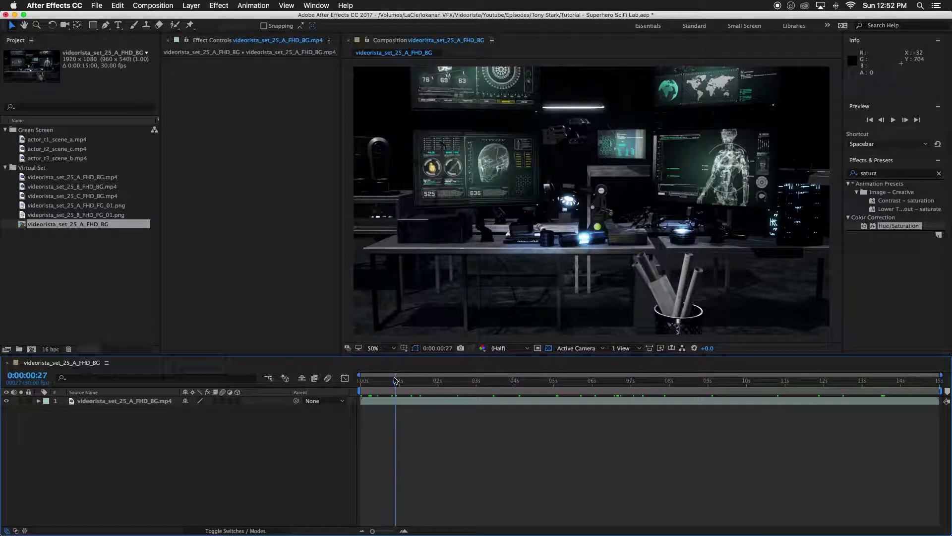
Add actor_t1_scene_a.mp4 above the background layer and preview the clip, stopping at 0:00:03:17.
left_click(41, 141)
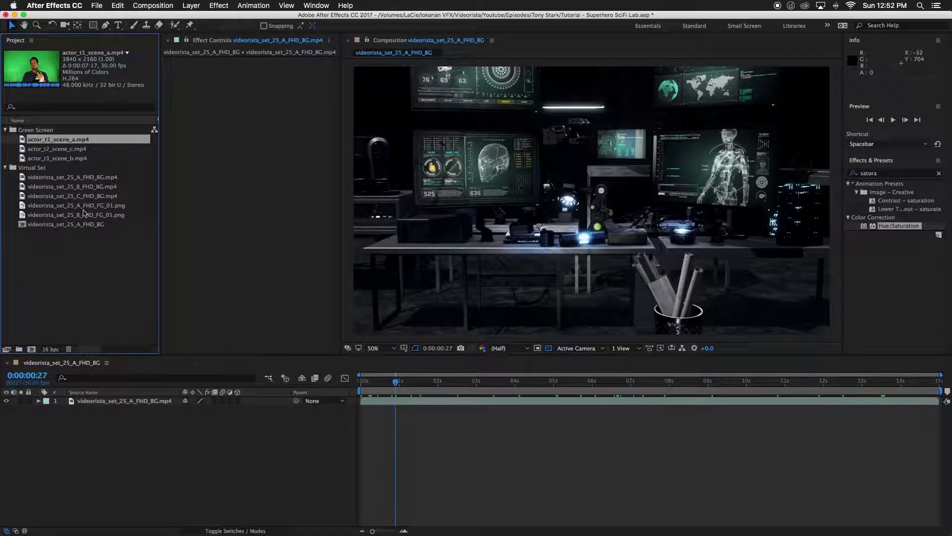
left_click_drag(48, 143, 184, 401)
left_click_drag(395, 382, 448, 384)
left_click(484, 386)
left_click(525, 386)
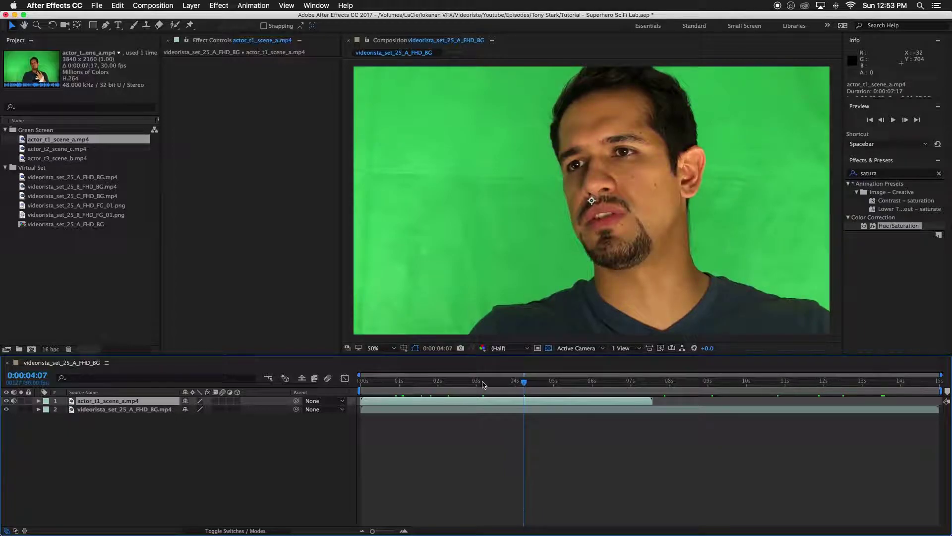
left_click(489, 412)
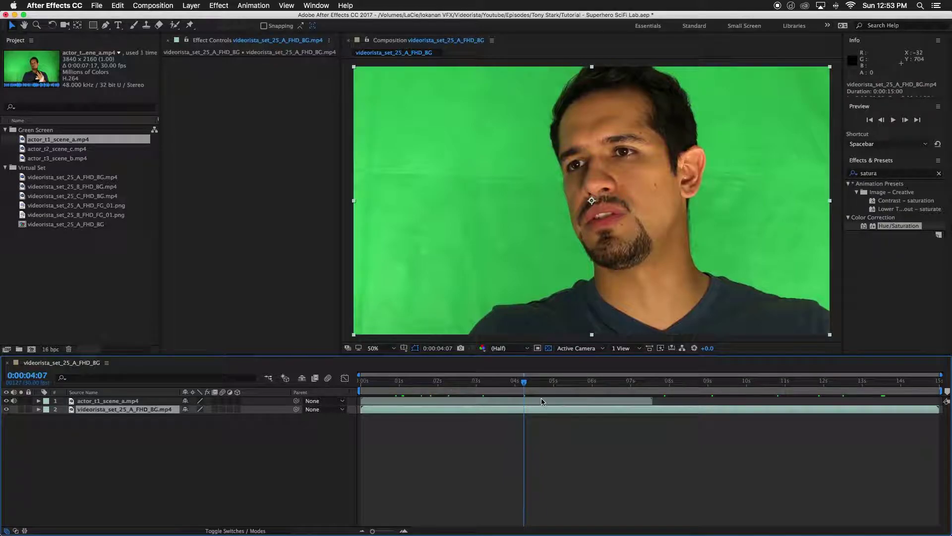
left_click(681, 387)
left_click(498, 386)
Scale the actor_t1_scene_a.mp4 layer to 35% and move it to about 732, 706, along the frame's lower edge.
left_click(485, 400)
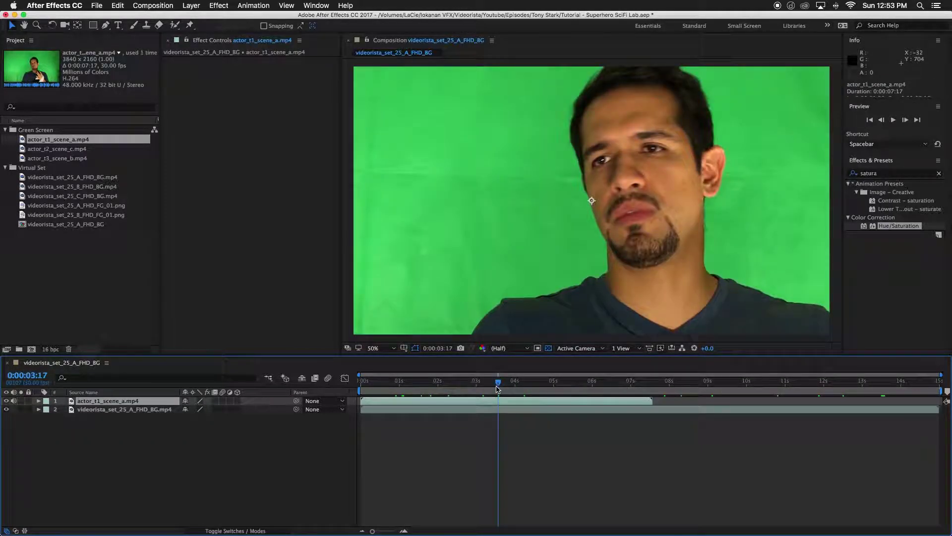
key("s")
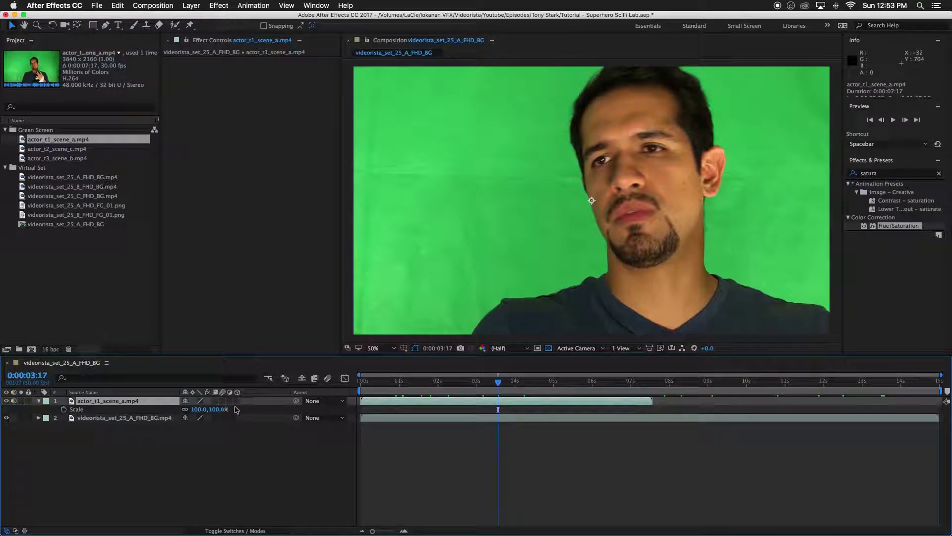
left_click(217, 409)
type("35")
key("Return")
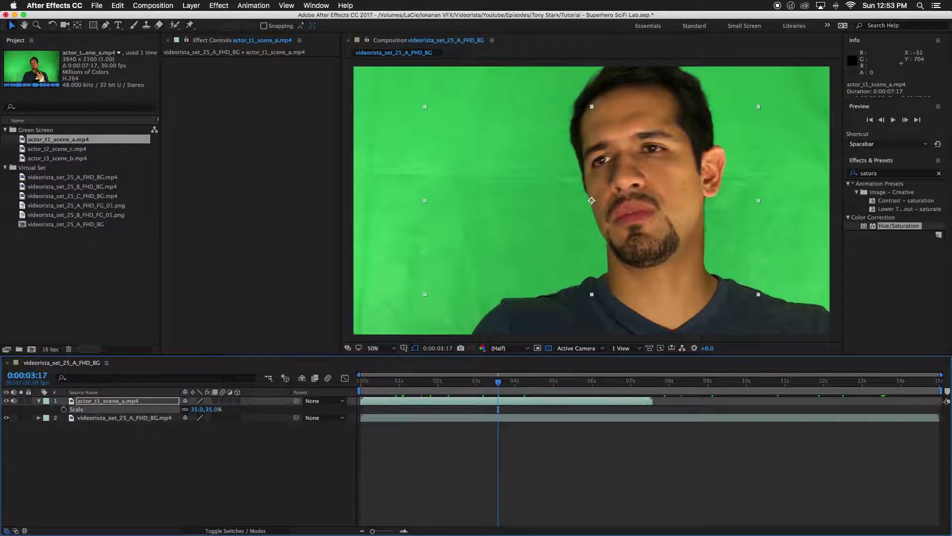
left_click(598, 239)
left_click_drag(598, 238, 582, 263)
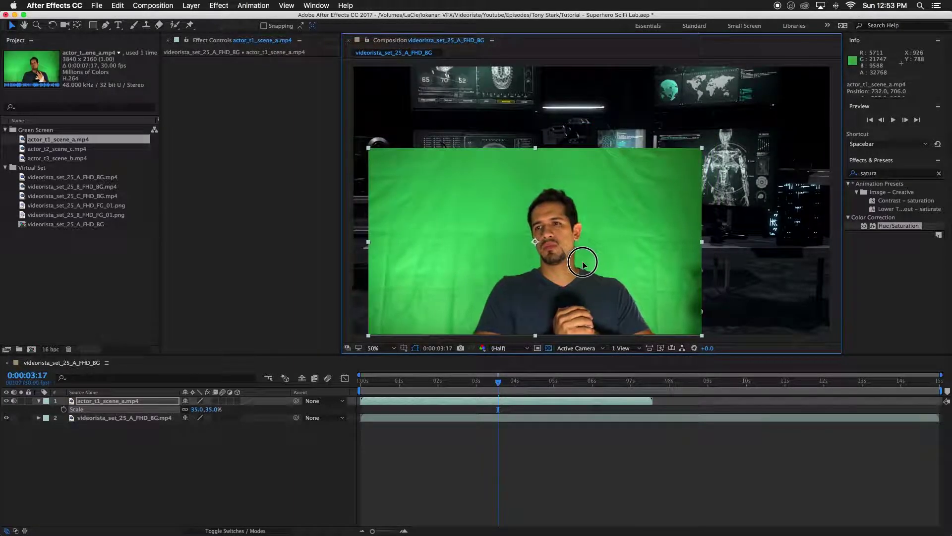
Apply Keylight (1.2) to the actor layer and sample the green backdrop beside the actor as the Screen Colour.
left_click(900, 173)
key("BackSpace")
key("BackSpace")
key("BackSpace")
key("BackSpace")
key("BackSpace")
key("BackSpace")
type("kely")
key("BackSpace")
key("BackSpace")
type("yli")
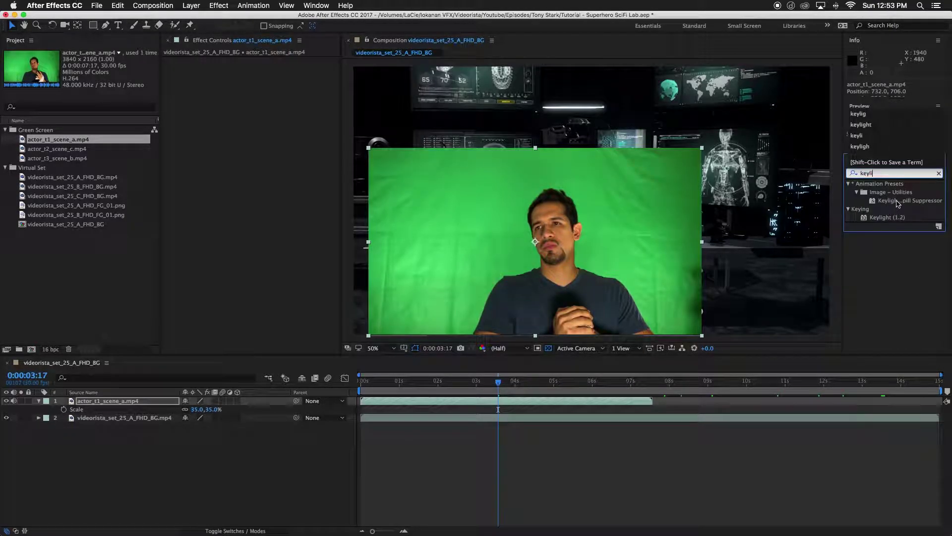
left_click(887, 217)
double_click(886, 217)
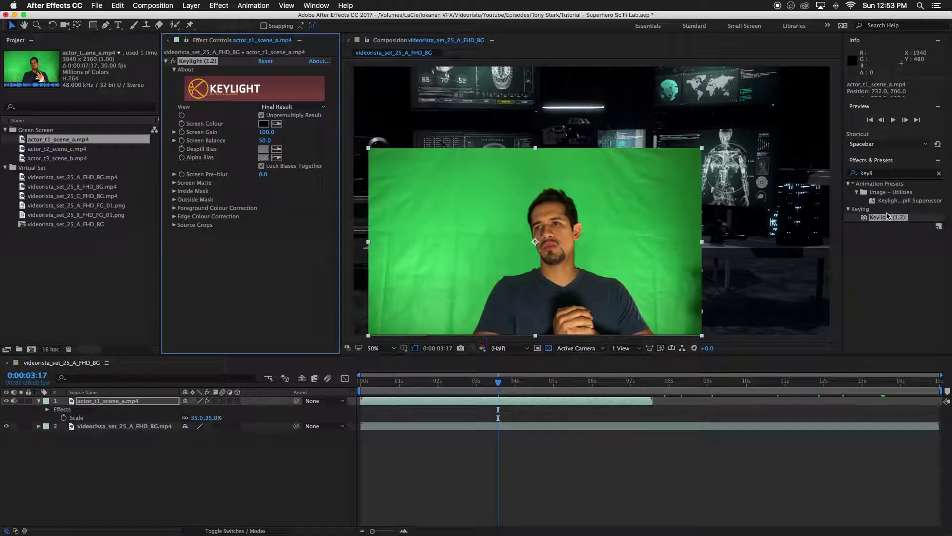
left_click(276, 124)
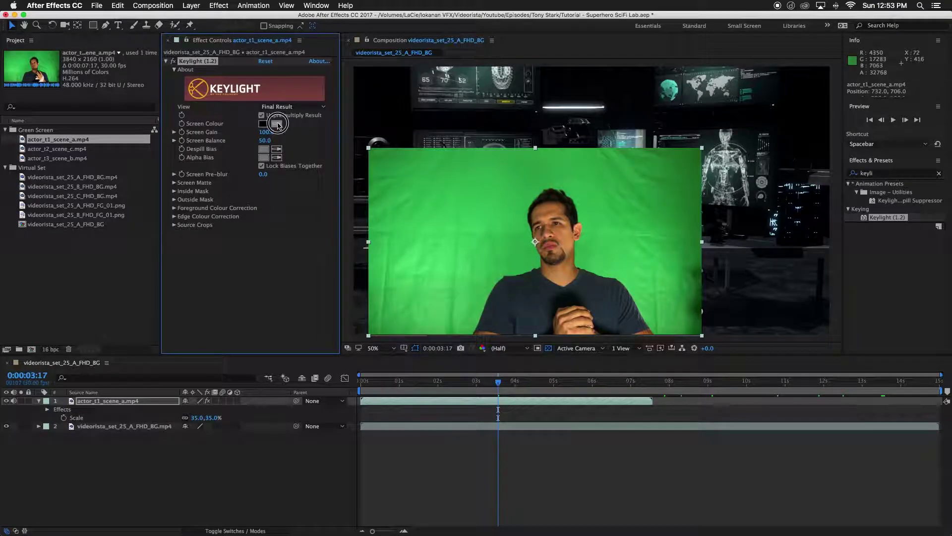
left_click(597, 241)
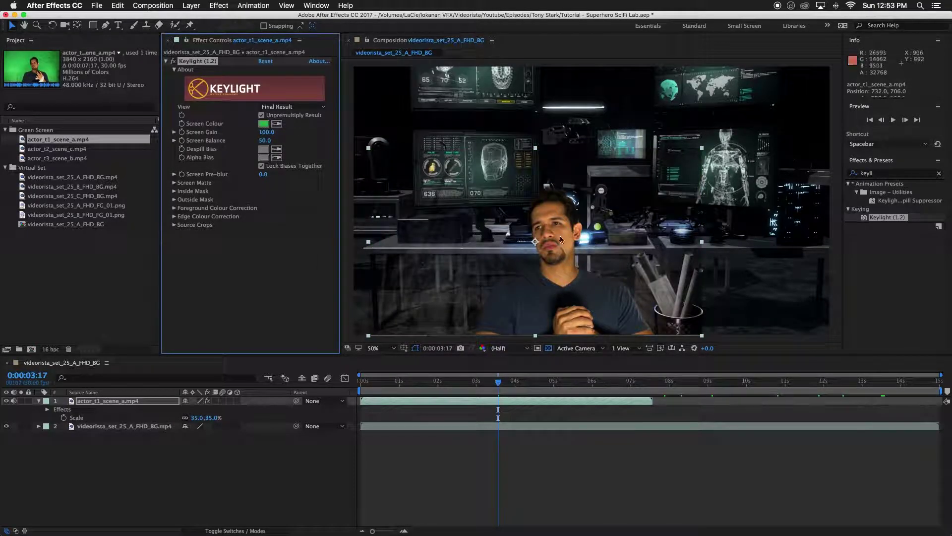
Adjust Keylight's Screen Matte to a Clip Black of about 19.6 and a Clip White of about 90.4.
left_click(173, 183)
left_click(183, 200)
left_click(182, 191)
left_click(215, 204)
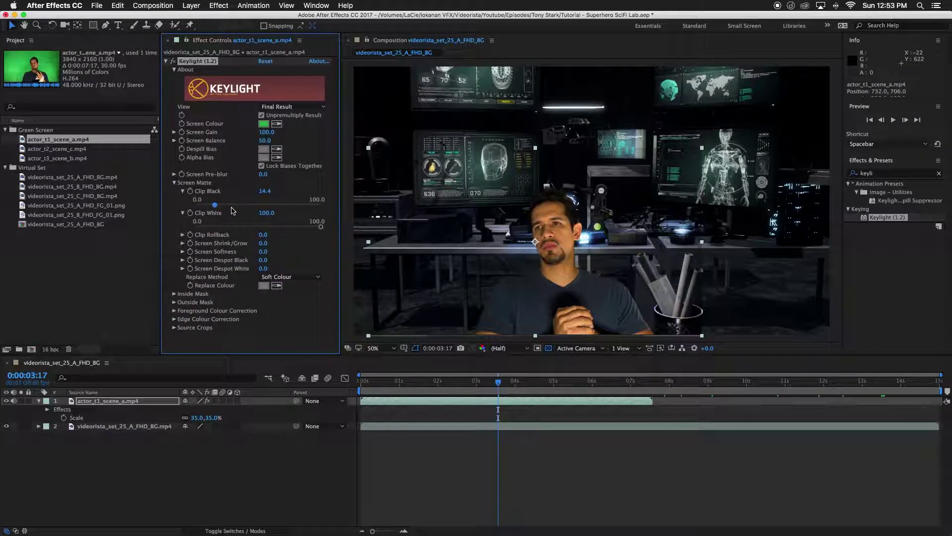
left_click(308, 228)
left_click(221, 205)
Set the Screen Matte's Replace Method to Hard Colour, Screen Shrink/Grow to -1.0 and Screen Softness to 1.0.
left_click(295, 277)
left_click(284, 308)
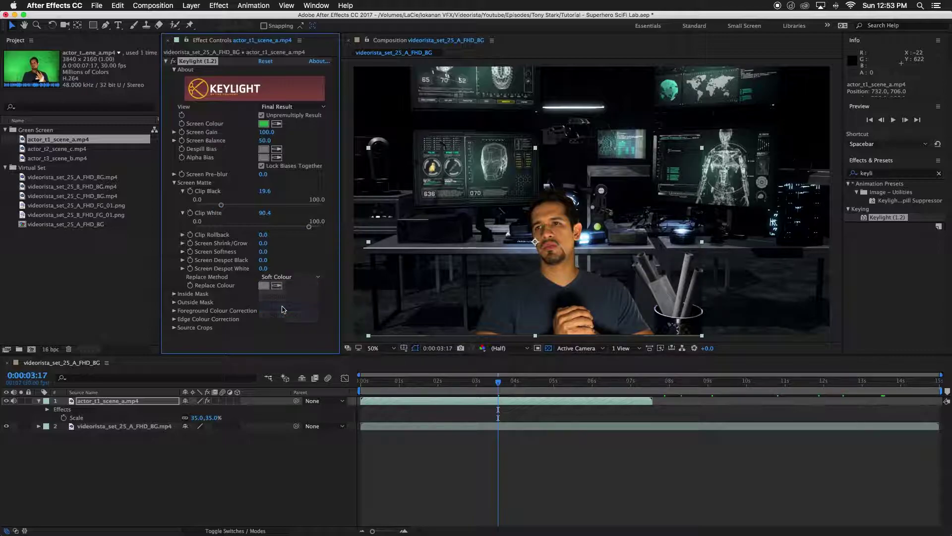
left_click(263, 243)
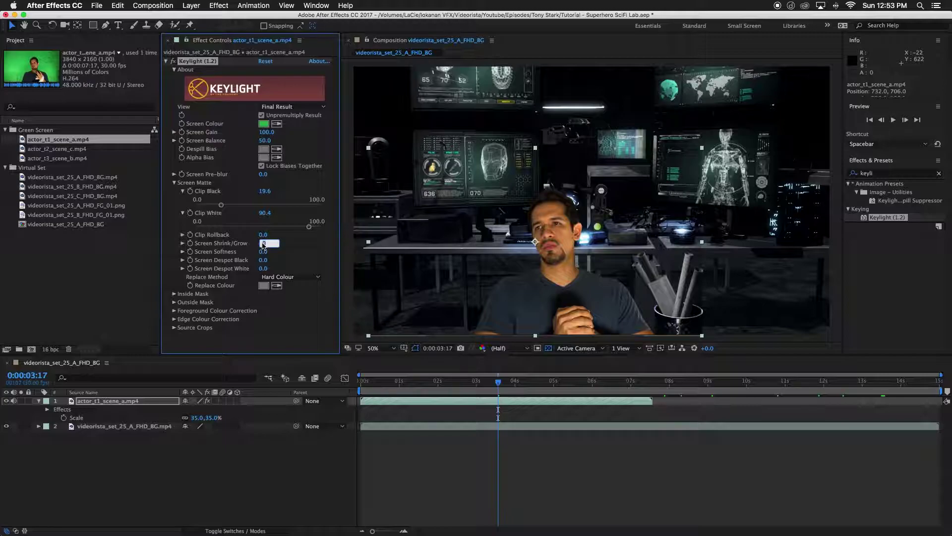
key("Return")
left_click(262, 252)
type("1.")
key("Return")
left_click(318, 253)
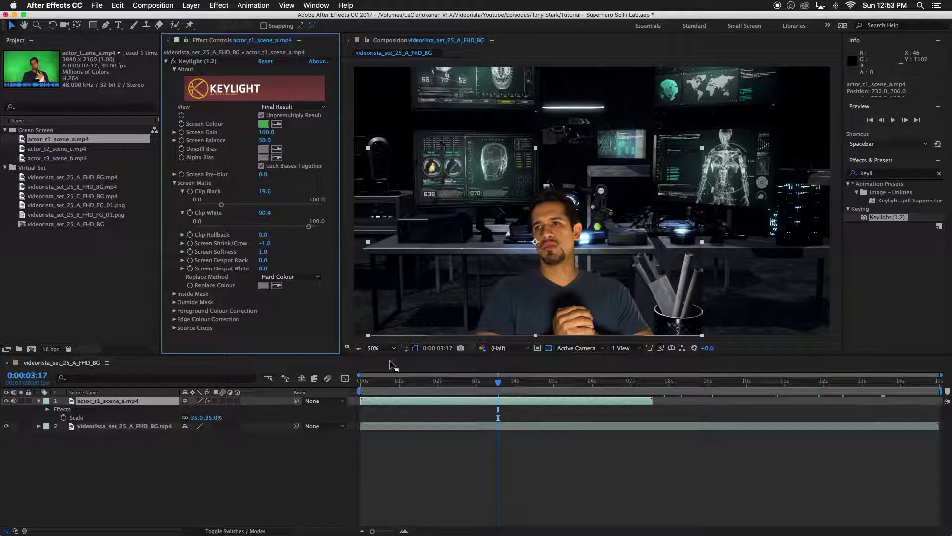
Solo the actor layer on and off to examine the backdrop left over around the keyed actor.
left_click(486, 404)
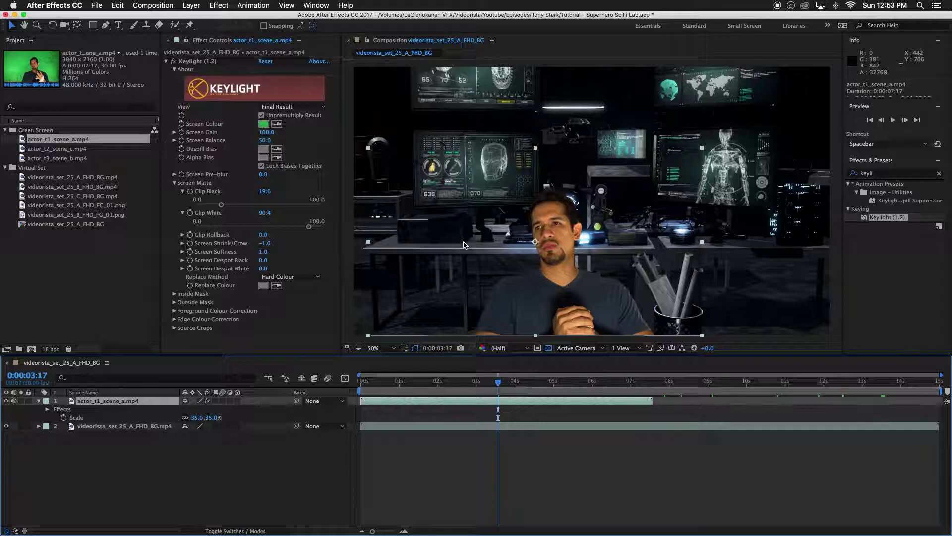
left_click(21, 401)
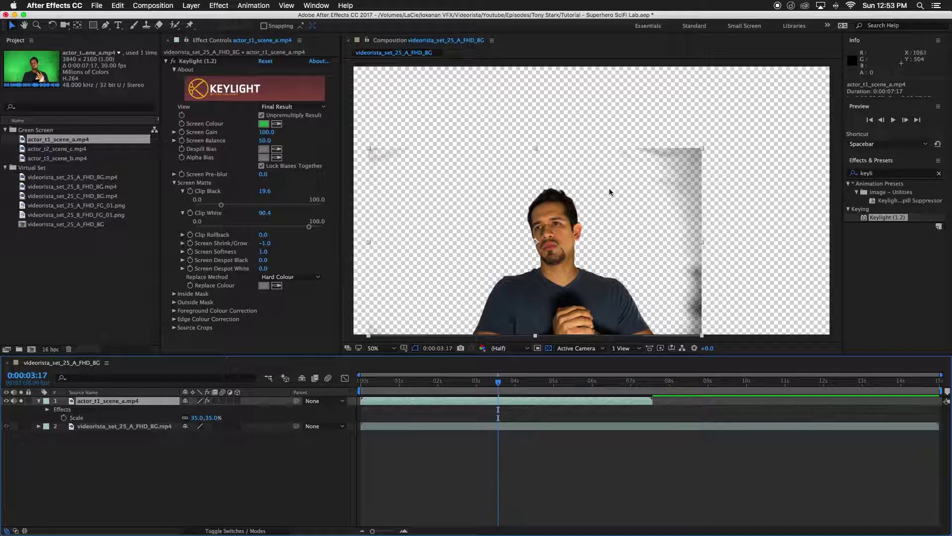
left_click(21, 402)
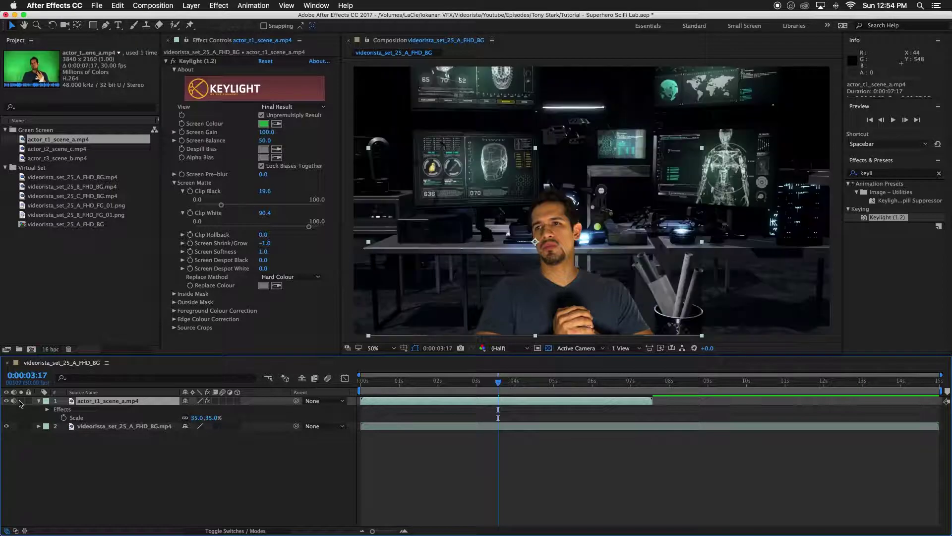
left_click(21, 426)
left_click(21, 426)
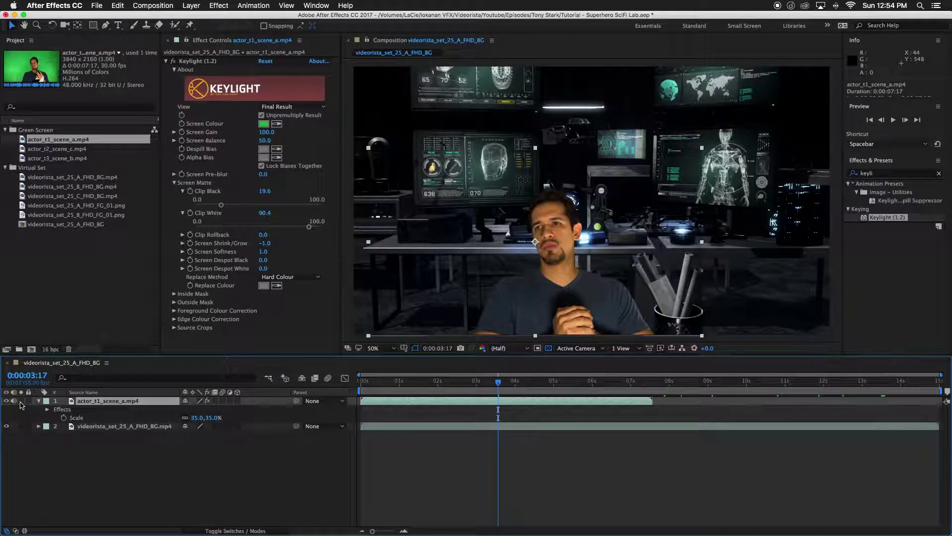
left_click(21, 401)
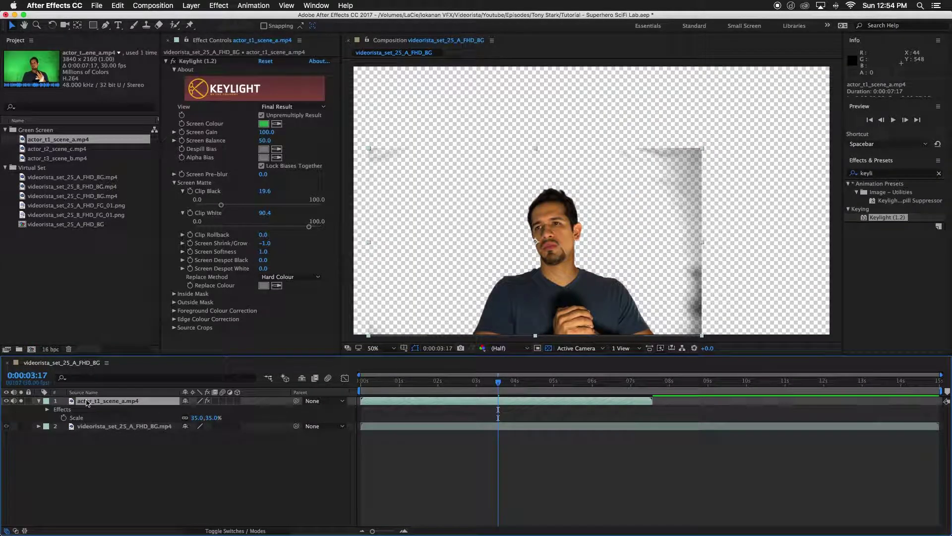
Disable the Keylight effect on the actor layer and isolate the layer to show its original green-screen footage.
left_click(172, 61)
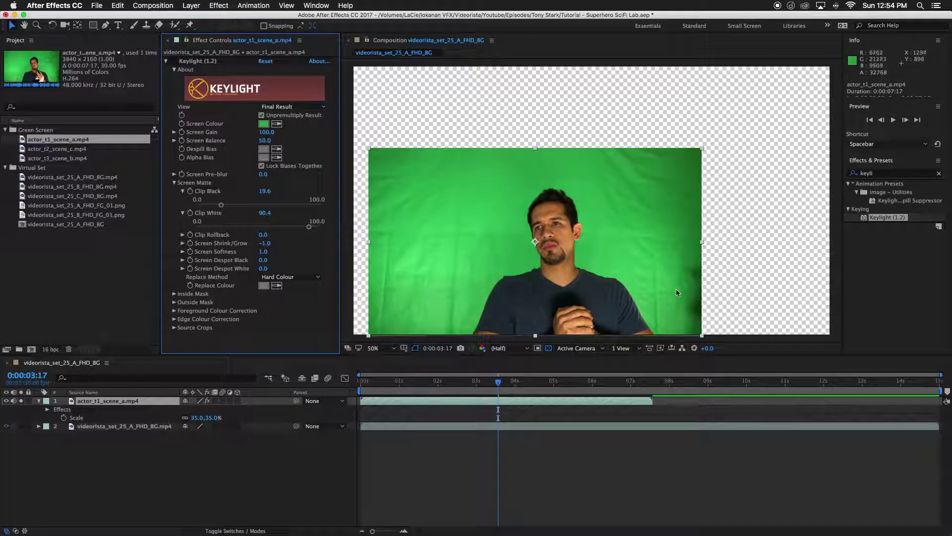
left_click(21, 400)
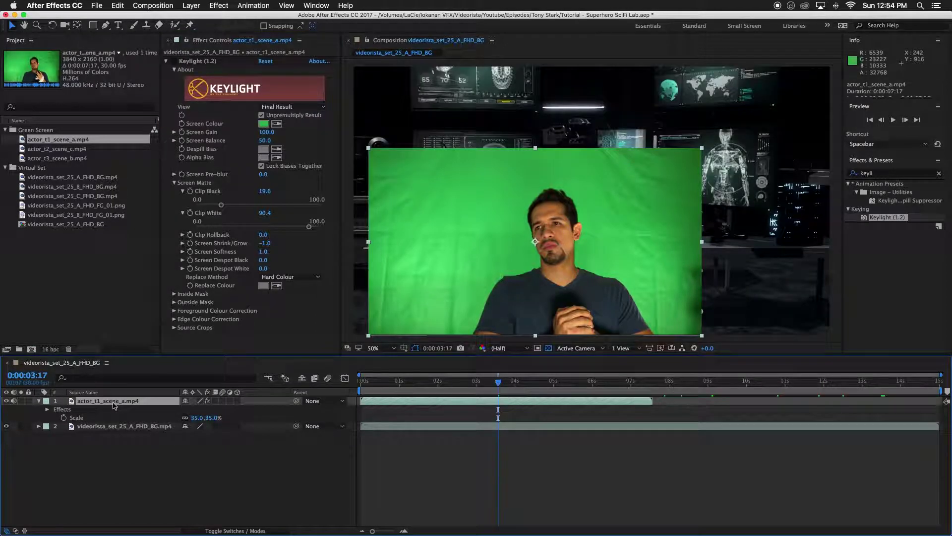
left_click(21, 401)
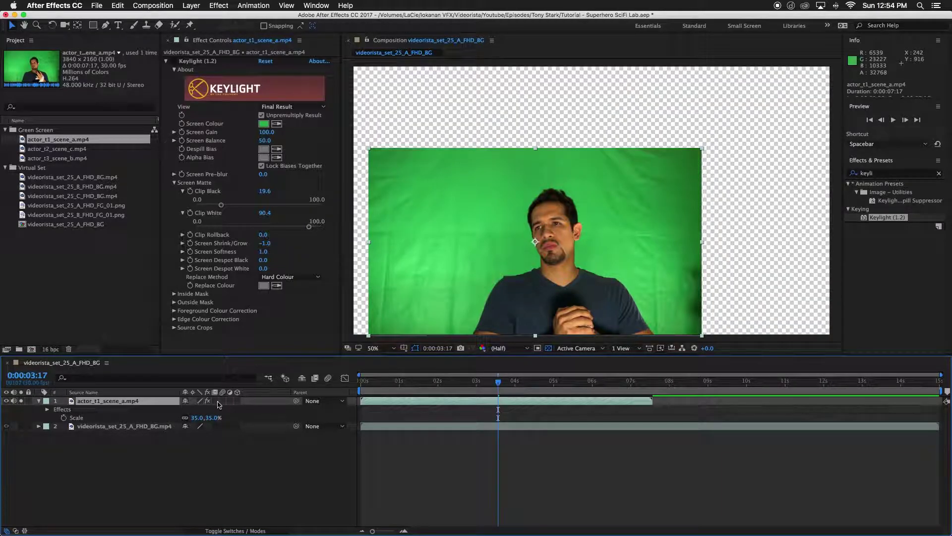
Re-enable Keylight and draw a closed pen mask loosely around the actor, excluding the leftover dark backdrop at the footage edges.
left_click(172, 60)
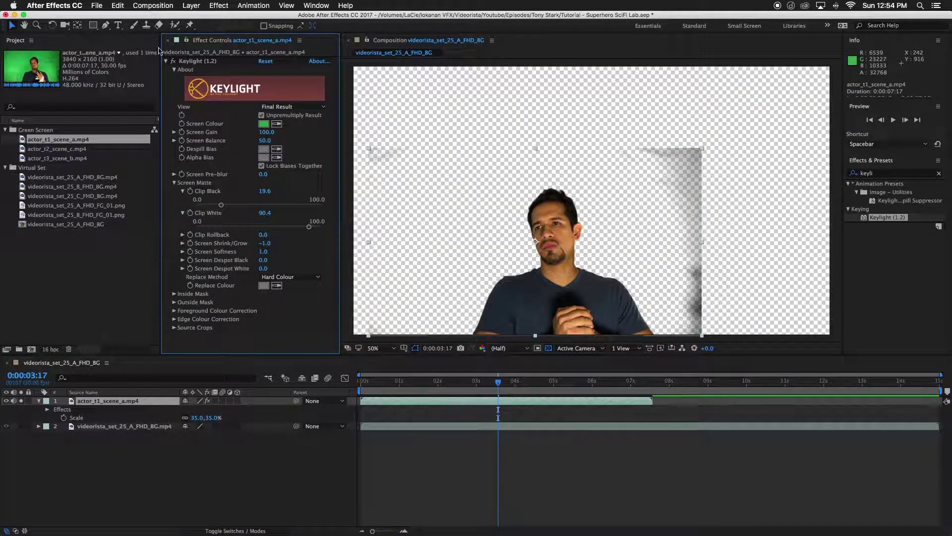
left_click(105, 25)
left_click(454, 154)
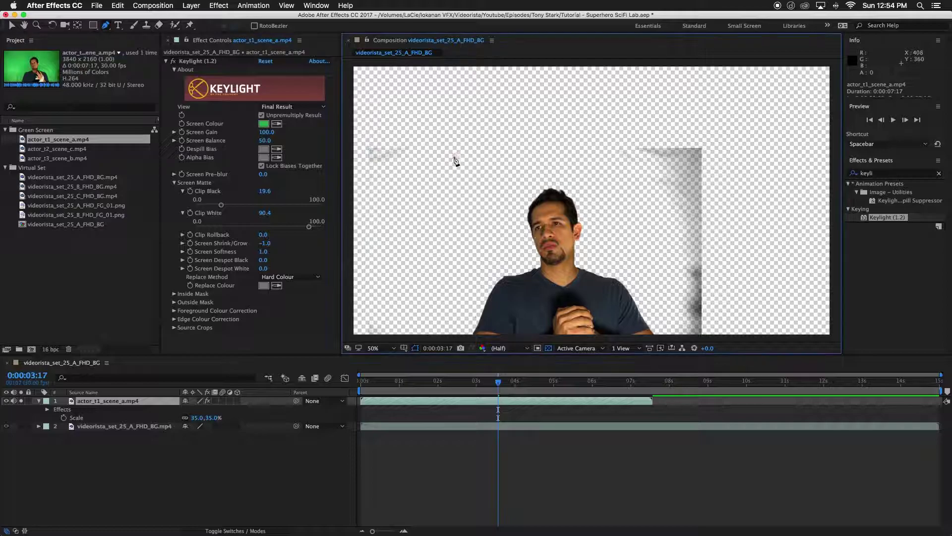
left_click(396, 218)
left_click(396, 283)
left_click_drag(435, 308, 447, 234)
left_click(422, 276)
left_click_drag(540, 290, 560, 289)
left_click_drag(667, 286, 676, 281)
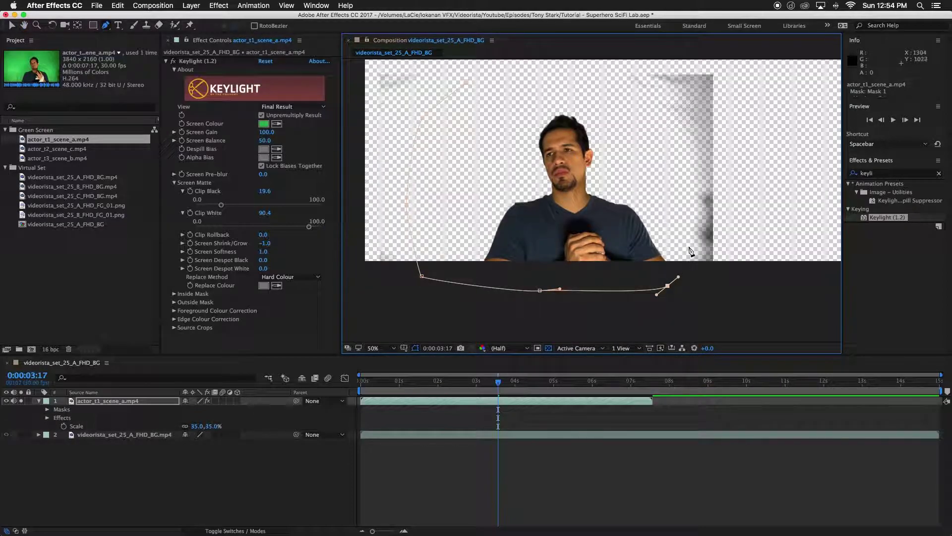
left_click(669, 152)
key("space")
left_click_drag(669, 129, 677, 174)
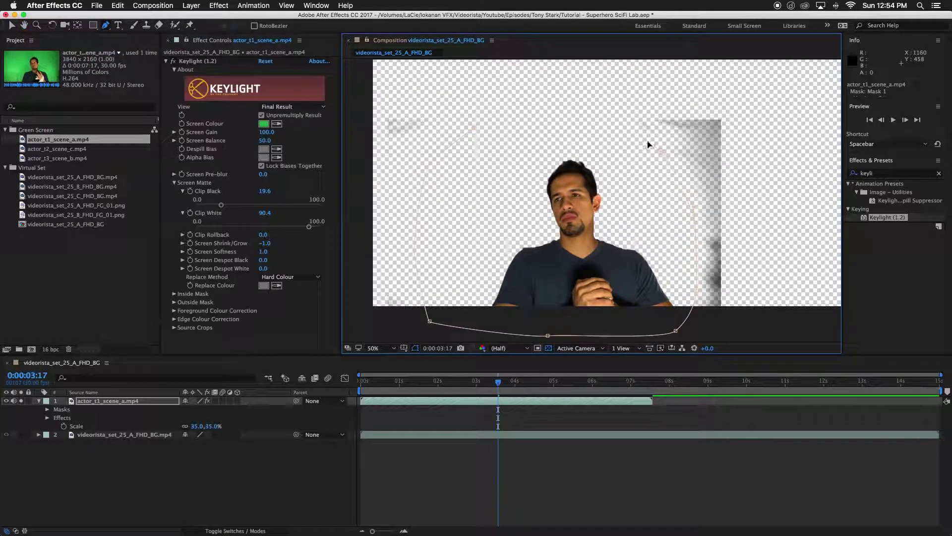
left_click(474, 129)
left_click(429, 320)
key("space")
left_click_drag(648, 202, 652, 221)
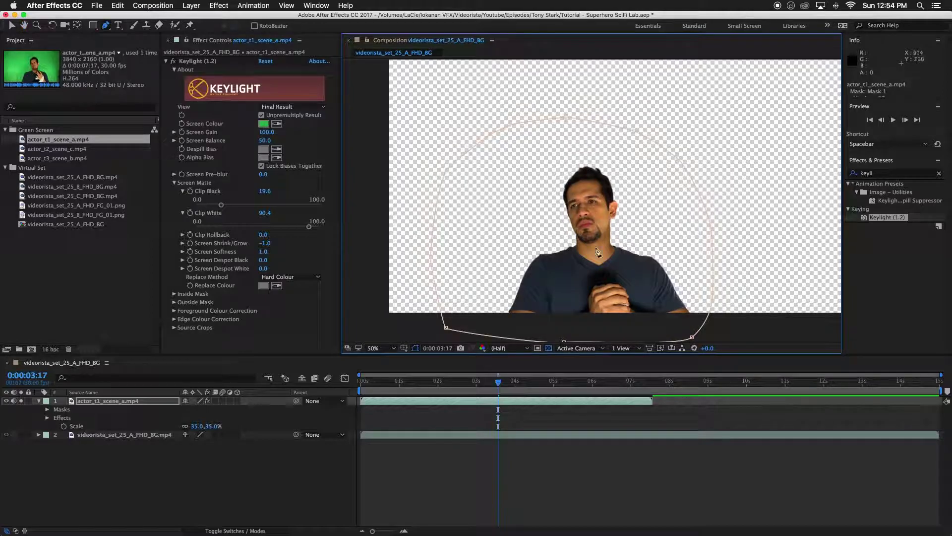
Set the actor mask's feather to 50 pixels and unsolo the actor layer to bring back the lab background.
left_click(434, 401)
key("f")
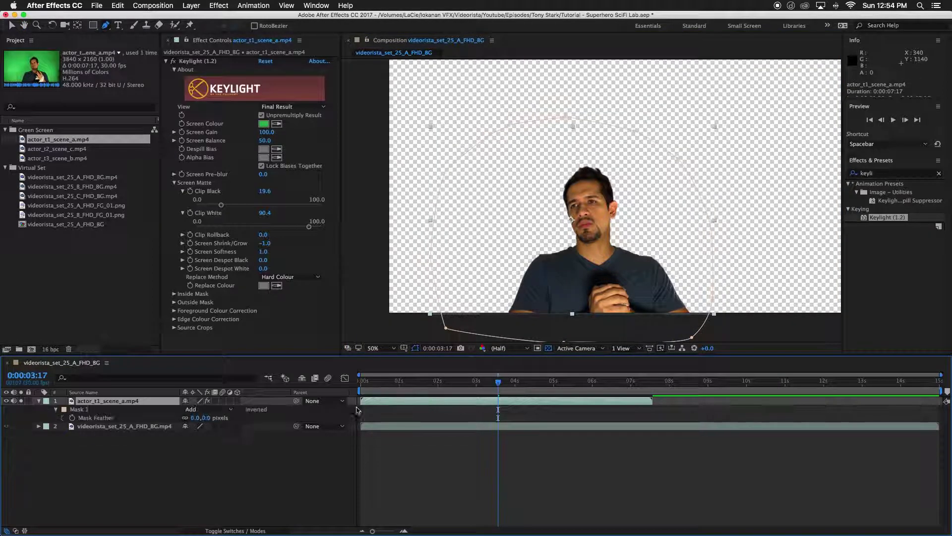
left_click(197, 417)
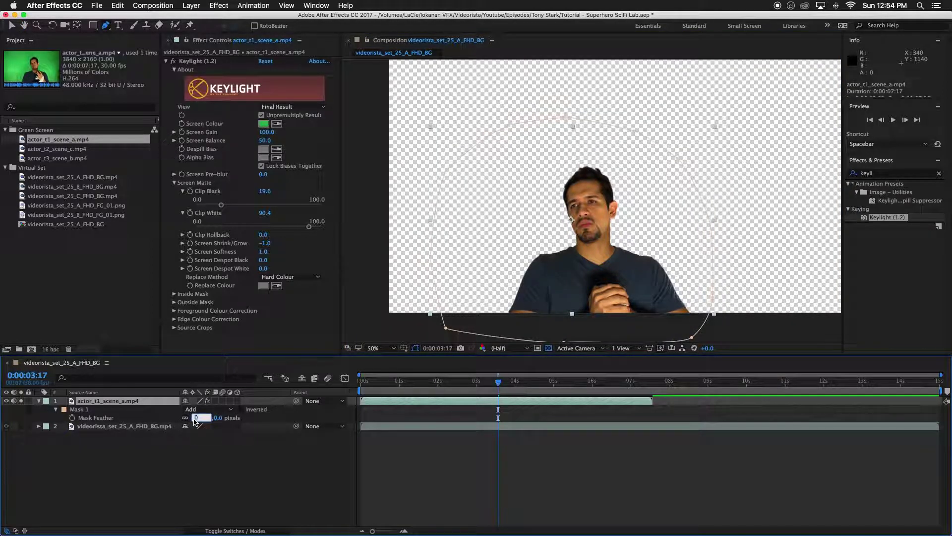
type("50")
key("Return")
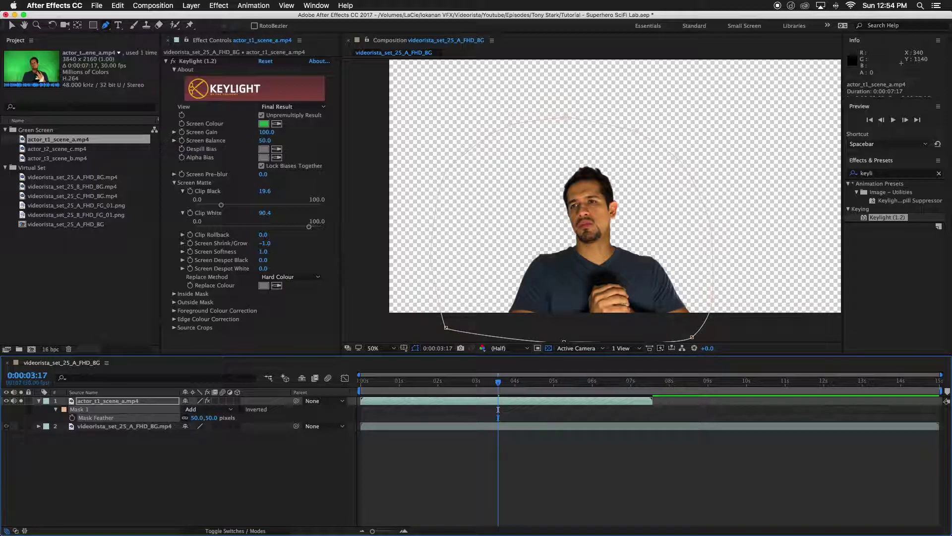
left_click(113, 401)
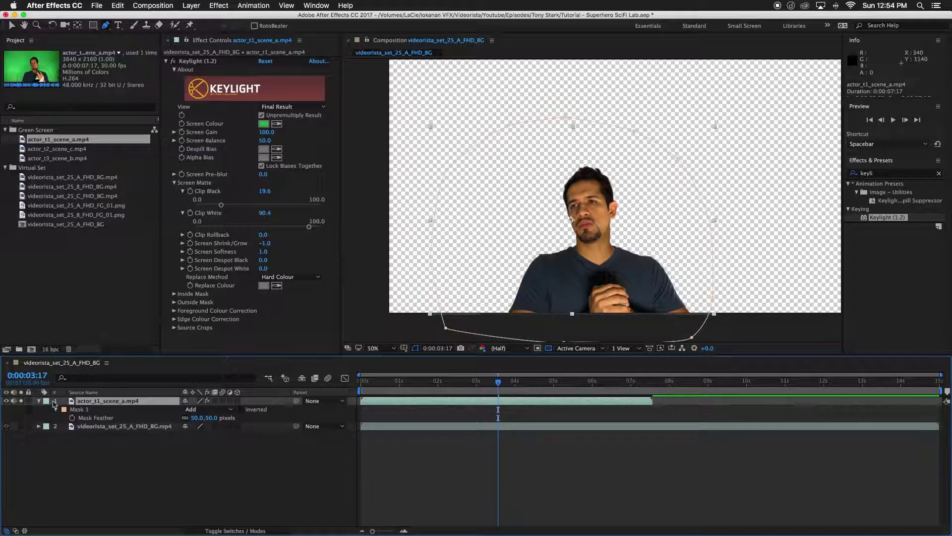
left_click(20, 401)
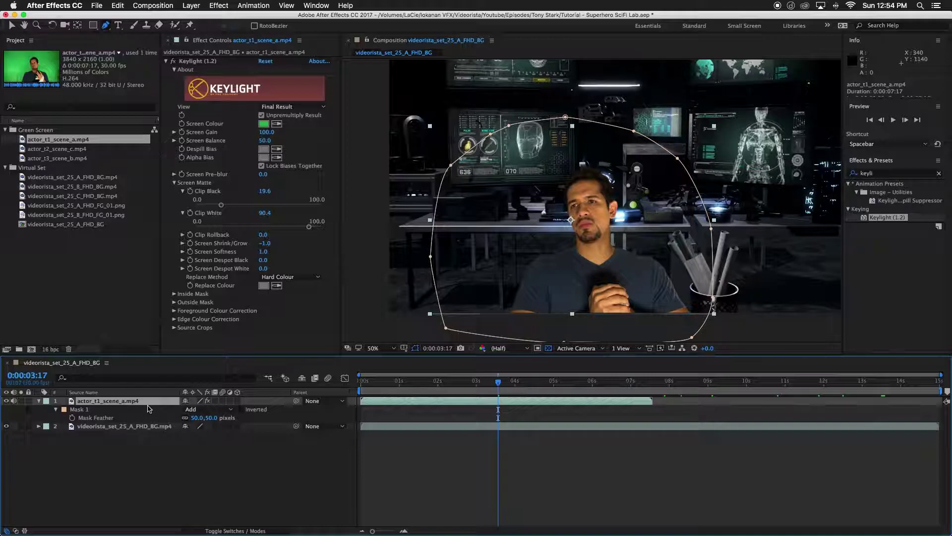
Find the Curves effect and apply it to the actor layer below Keylight.
left_click(885, 172)
left_click(885, 173)
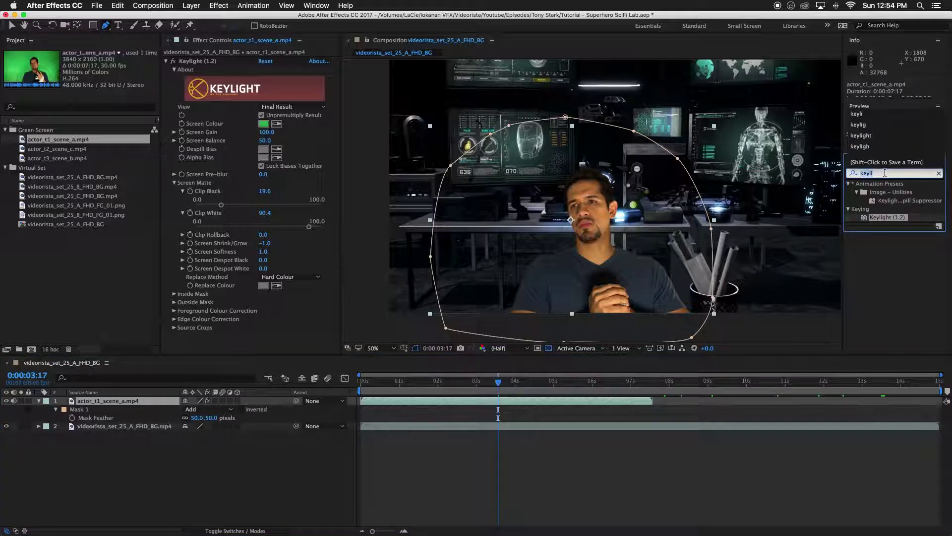
type("curves")
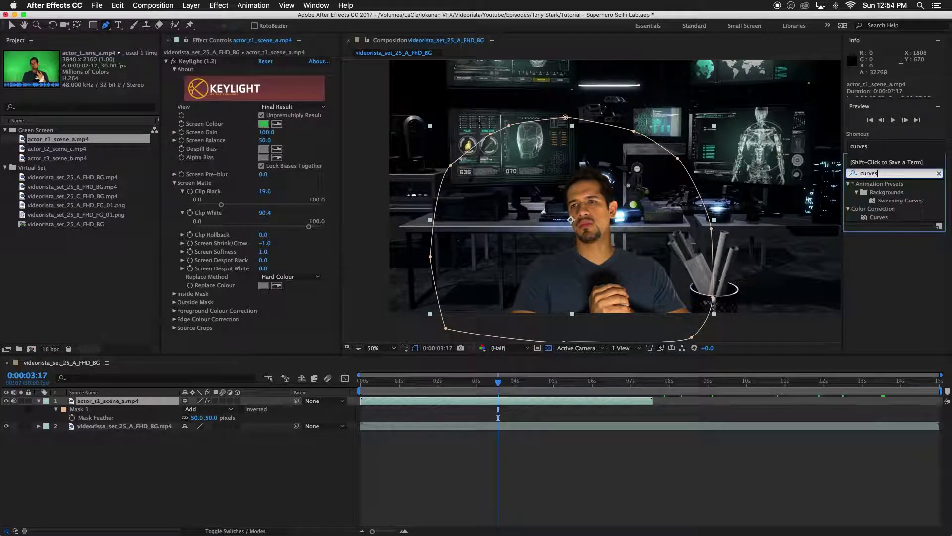
left_click_drag(881, 215, 335, 186)
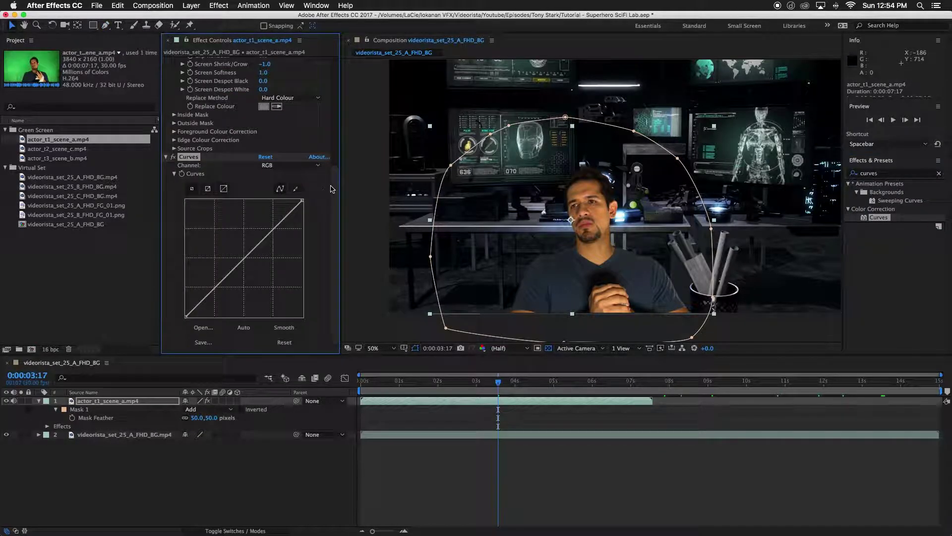
Apply Hue/Saturation to the actor layer and lower the Master Saturation to about -14.
left_click(894, 174)
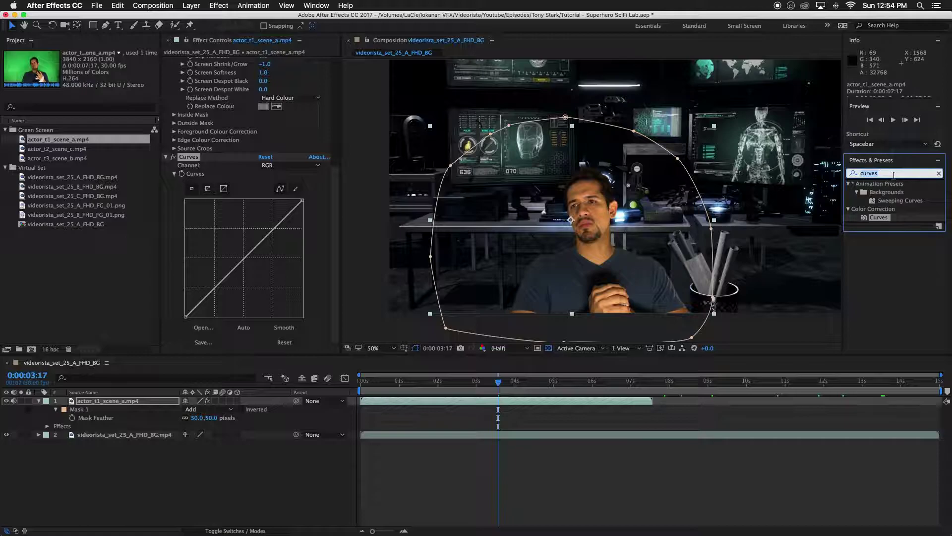
type("satu")
left_click_drag(899, 226, 316, 222)
left_click_drag(254, 293, 247, 296)
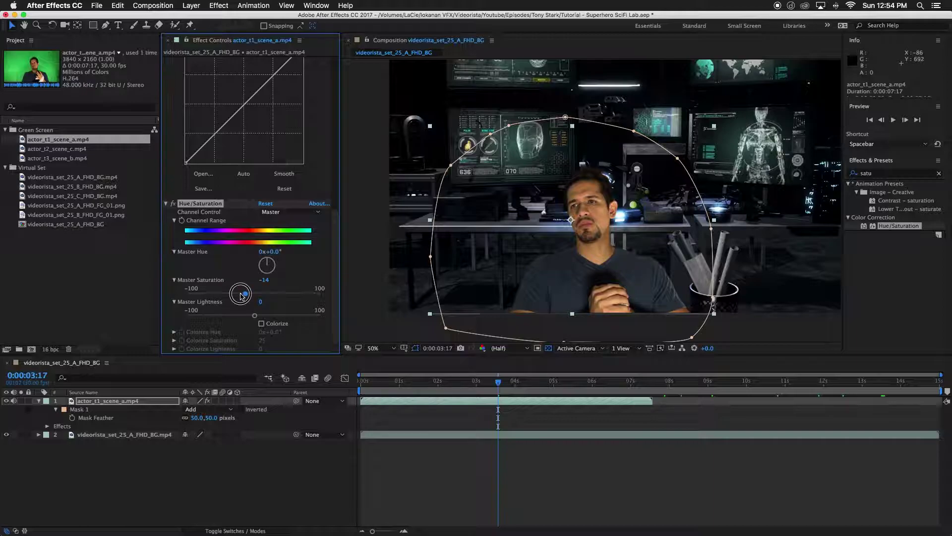
Lower the Red curve slightly in the actor's midtones and place a midtone point on the Green curve.
left_click_drag(335, 273, 331, 189)
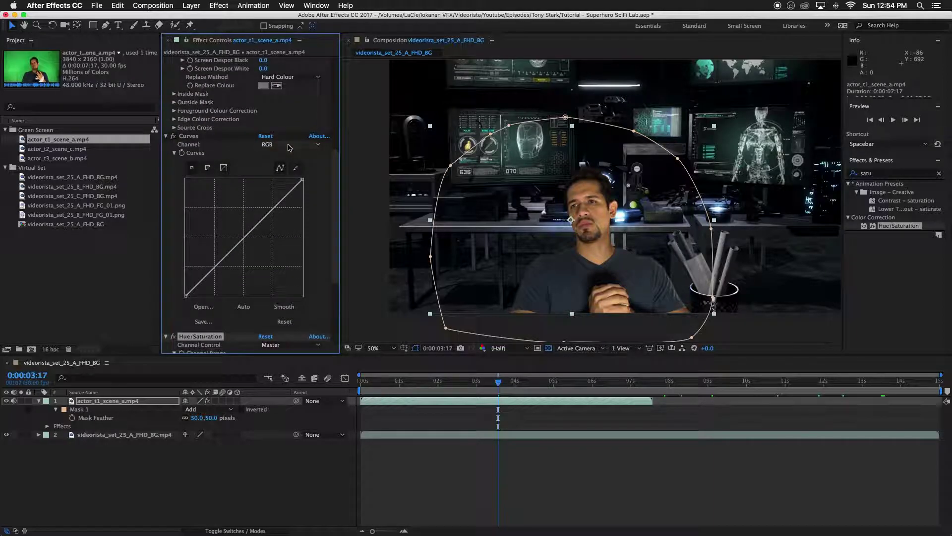
left_click(290, 144)
key("Escape")
left_click(280, 167)
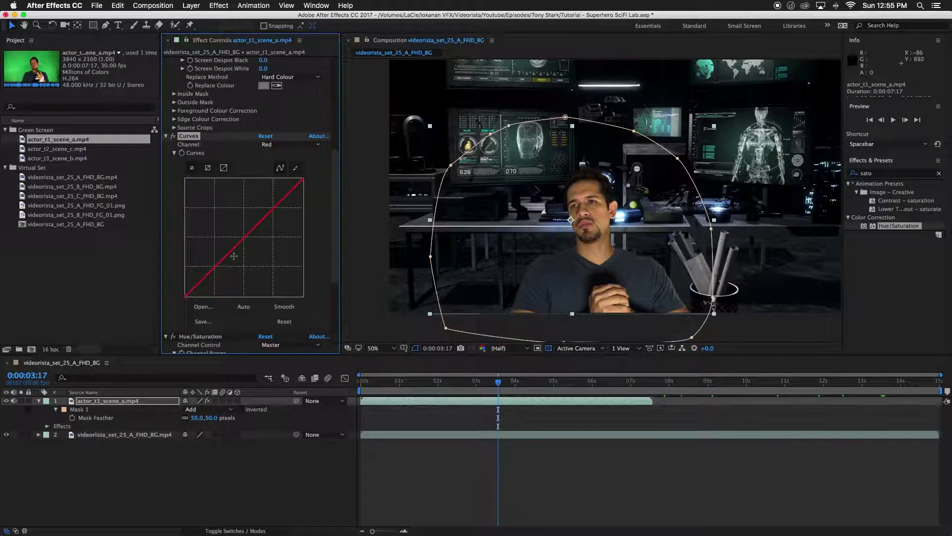
left_click(233, 253)
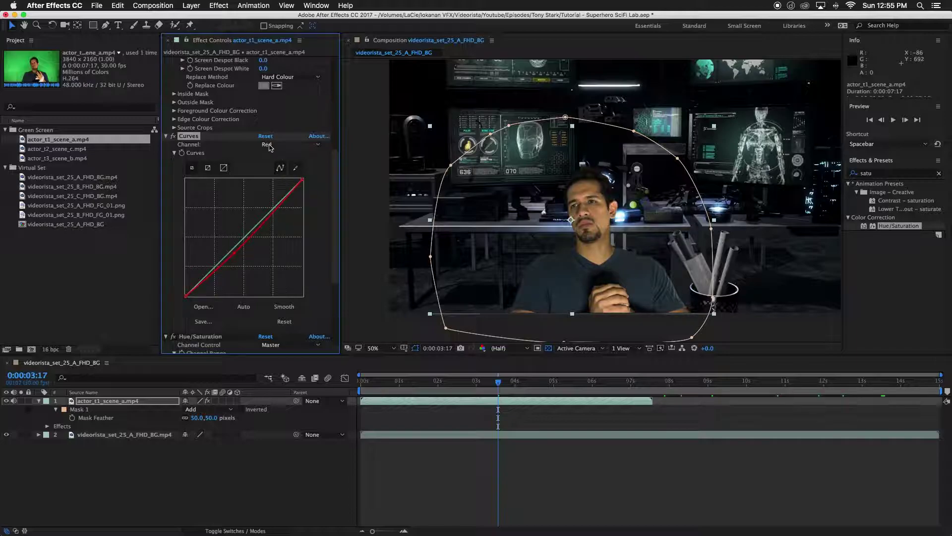
left_click(270, 144)
left_click(277, 173)
left_click(234, 248)
Raise the Blue curve slightly in the midtones to cool the actor's colours.
left_click(271, 145)
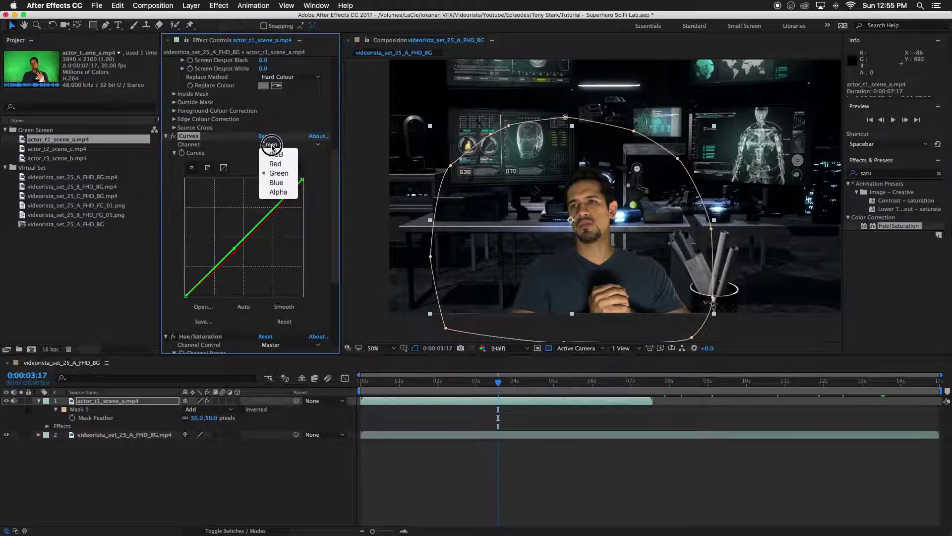
key("Down")
left_click_drag(231, 247, 235, 245)
left_click_drag(265, 214, 266, 210)
left_click(233, 244)
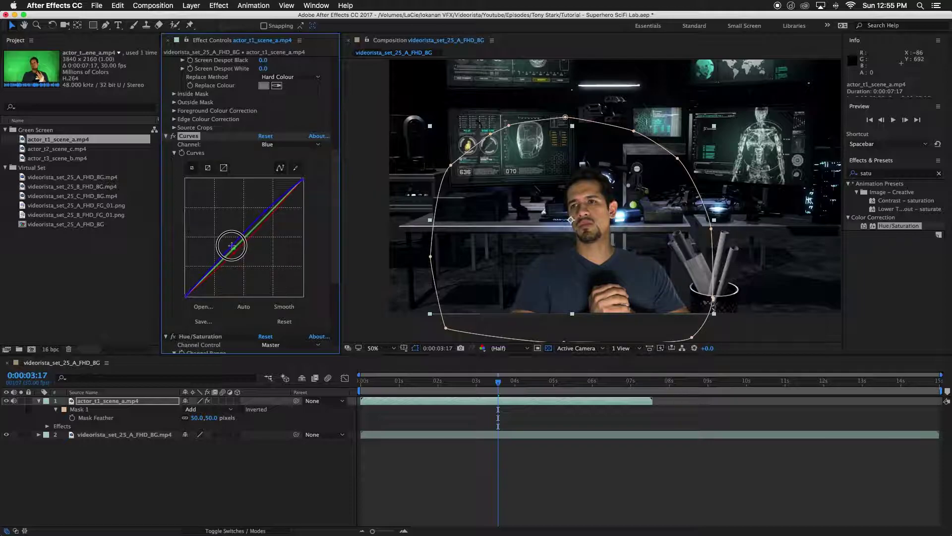
Shape the RGB curve into a gentle S, darkening the shadows and lifting the highlights of the actor.
left_click(276, 144)
left_click(274, 155)
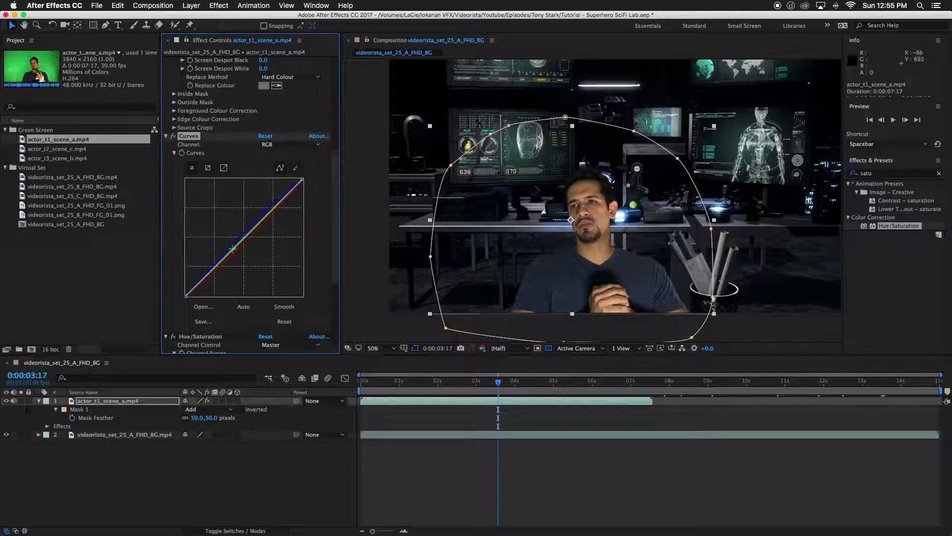
left_click_drag(228, 255, 229, 255)
left_click_drag(264, 221, 265, 216)
left_click(229, 256)
Examine the colour-corrected actor against the lab background at several points between about 2 and 4 seconds.
left_click(461, 446)
key("shift+Page_Up")
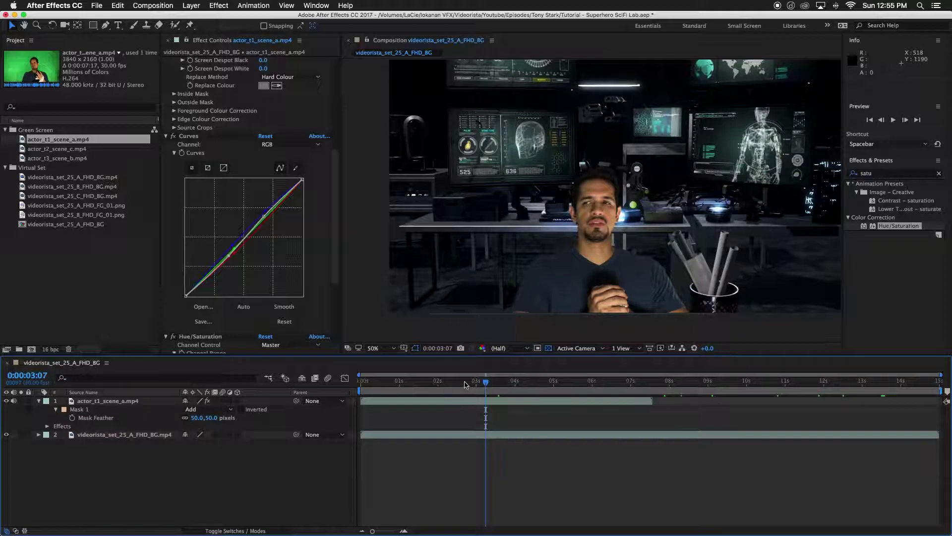
left_click(436, 381)
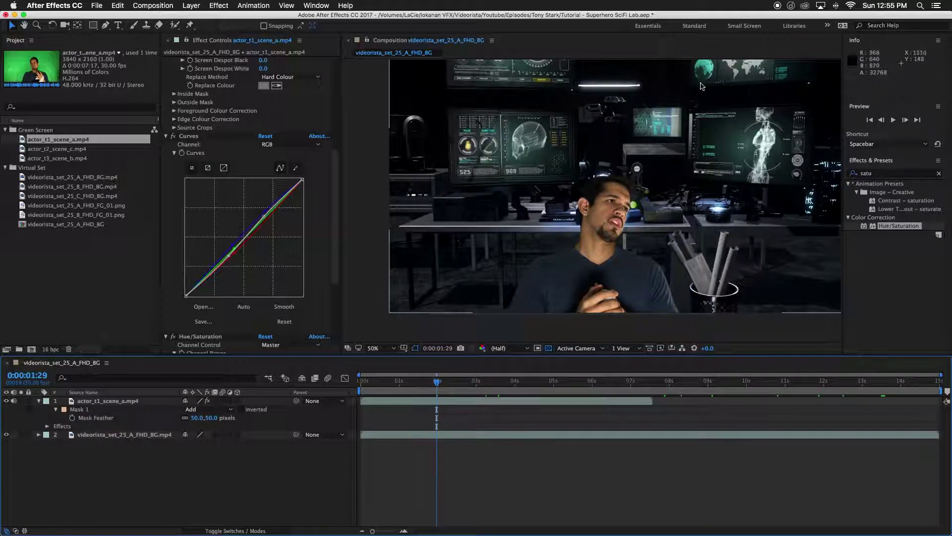
left_click(458, 415)
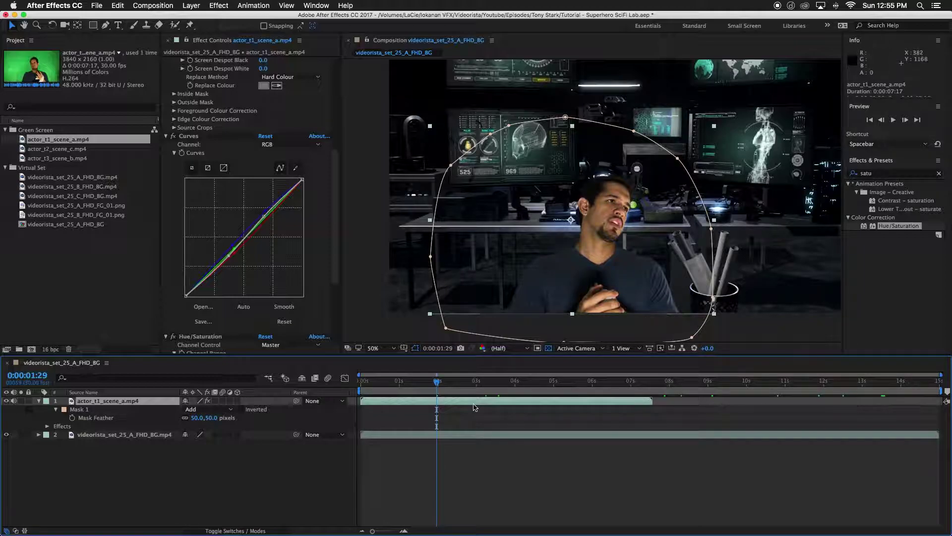
left_click(409, 278)
left_click(458, 381)
left_click_drag(458, 381, 512, 382)
left_click(475, 381)
left_click(460, 402)
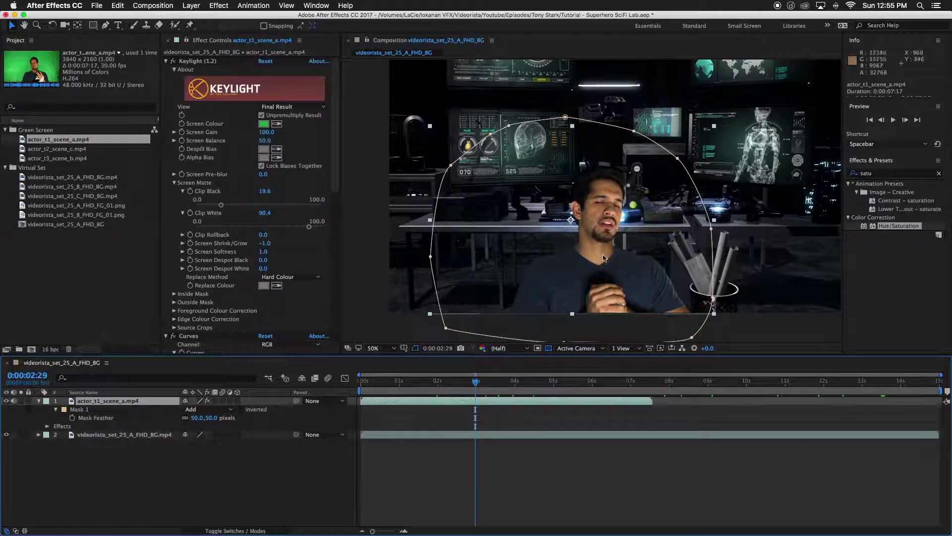
left_click(450, 383)
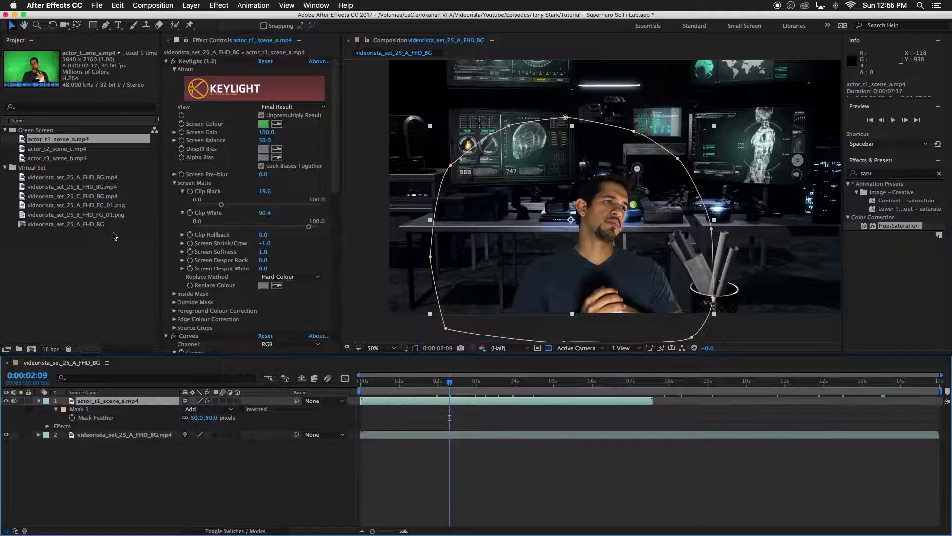
Add videorista_set_25_A_FHD_FG_01.png as the top layer and check the foreground over the actor at different times.
left_click(64, 178)
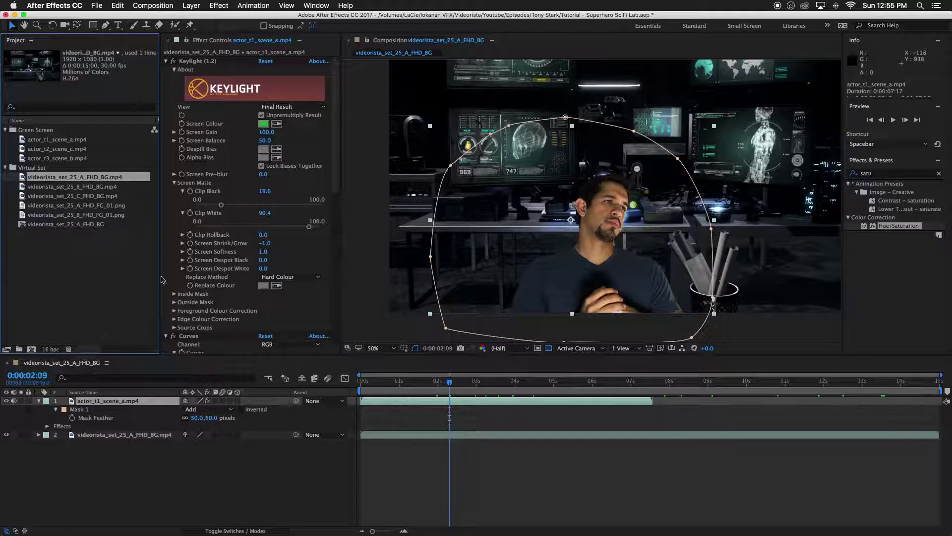
left_click(102, 206)
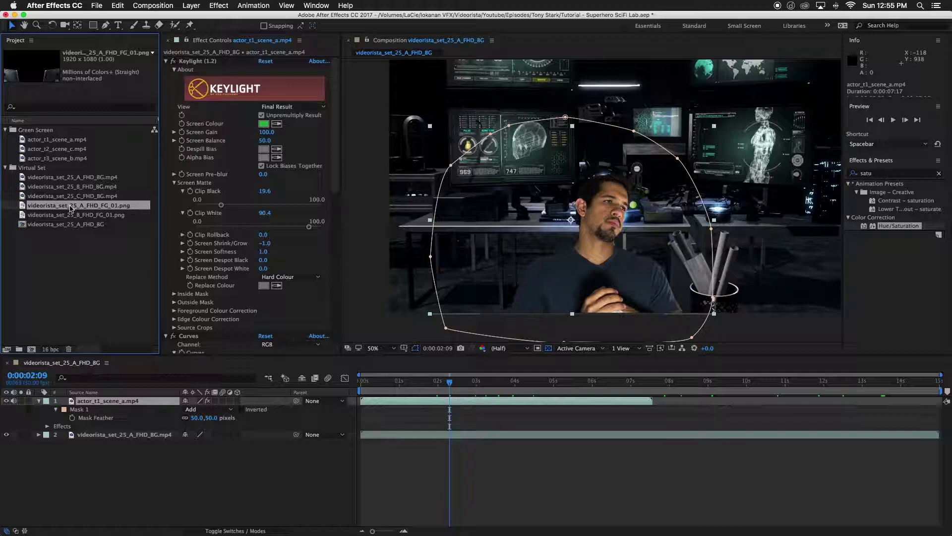
left_click_drag(70, 209, 146, 400)
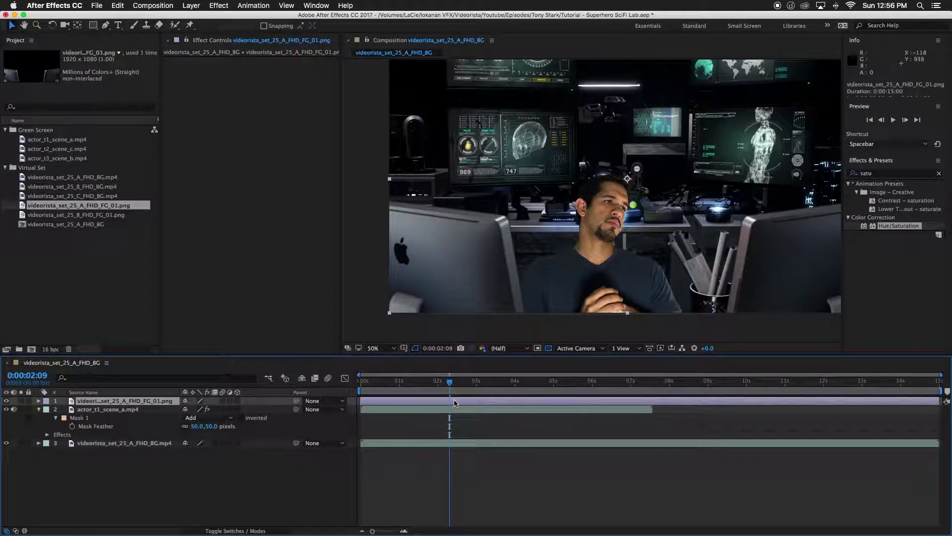
left_click_drag(456, 387, 615, 387)
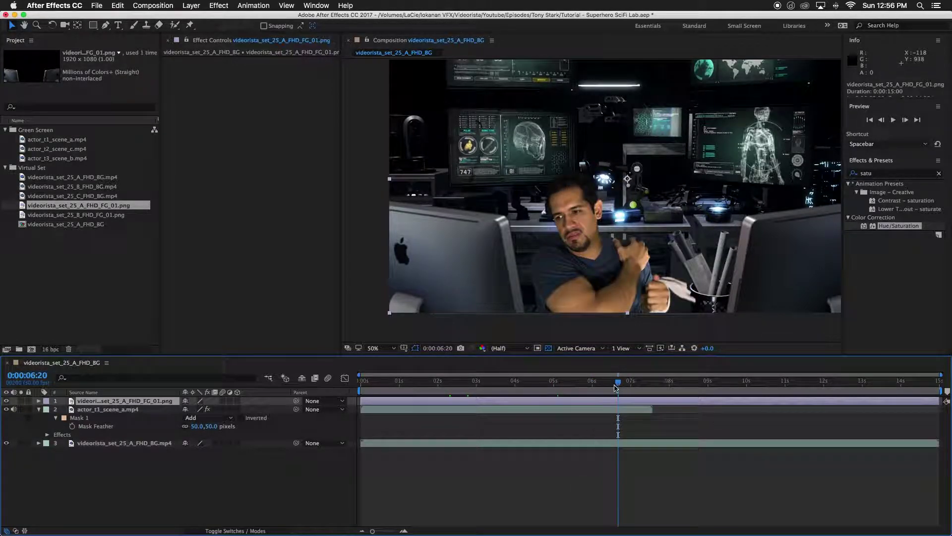
left_click(497, 386)
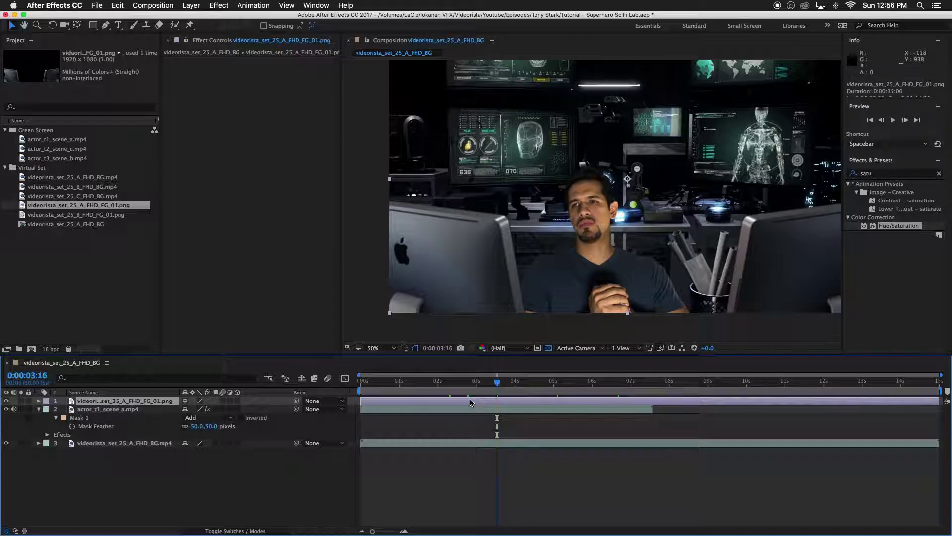
Scale the foreground image layer to 110% and shift it upward to position 960, 494.
key("s")
left_click(219, 410)
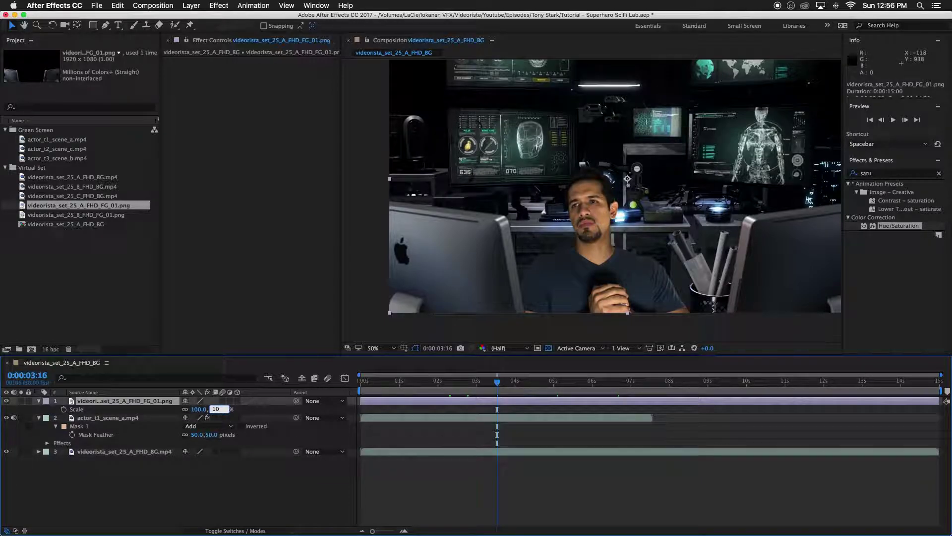
type("110")
key("Return")
left_click(457, 286)
left_click_drag(458, 286, 456, 280)
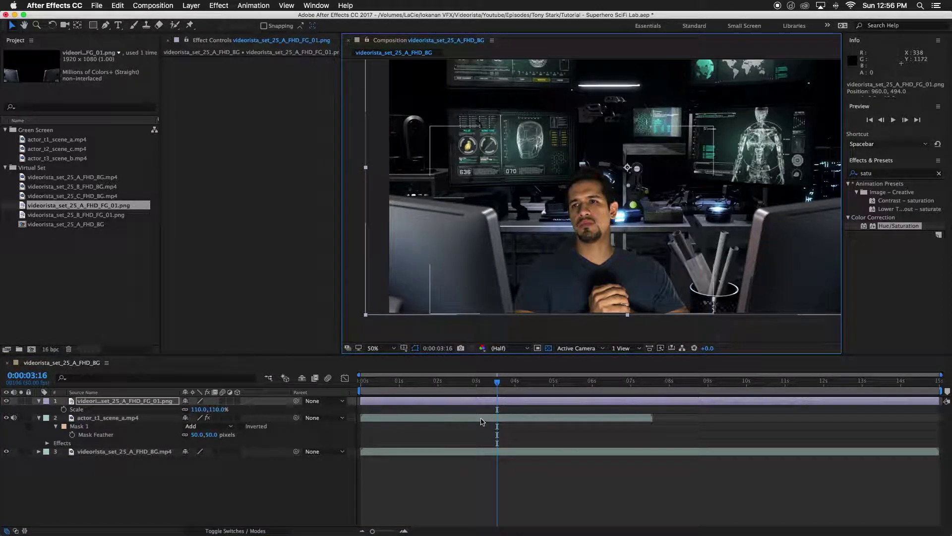
Refine the first actor's Keylight matte with Clip Black 25.6 and Screen Shrink/Grow -2, and check the edges at different times.
left_click_drag(442, 386, 417, 386)
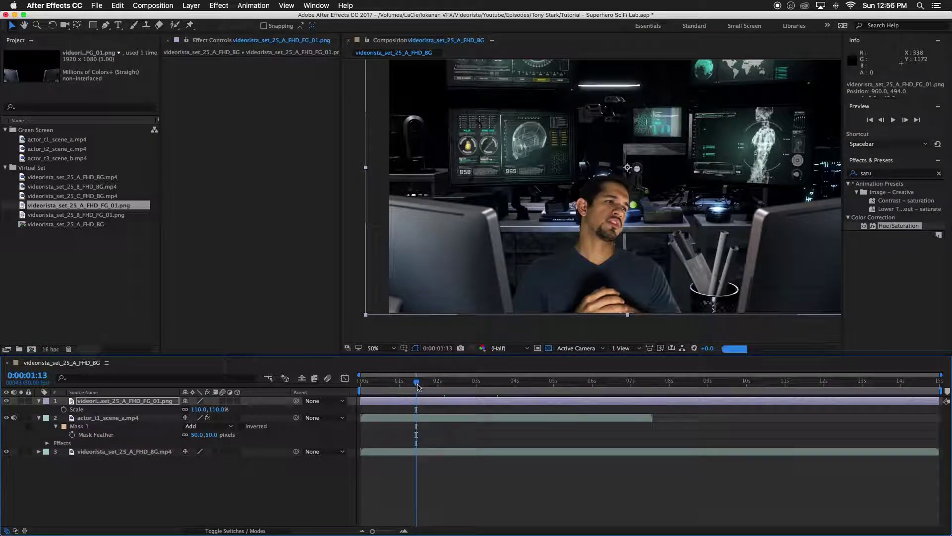
left_click(388, 419)
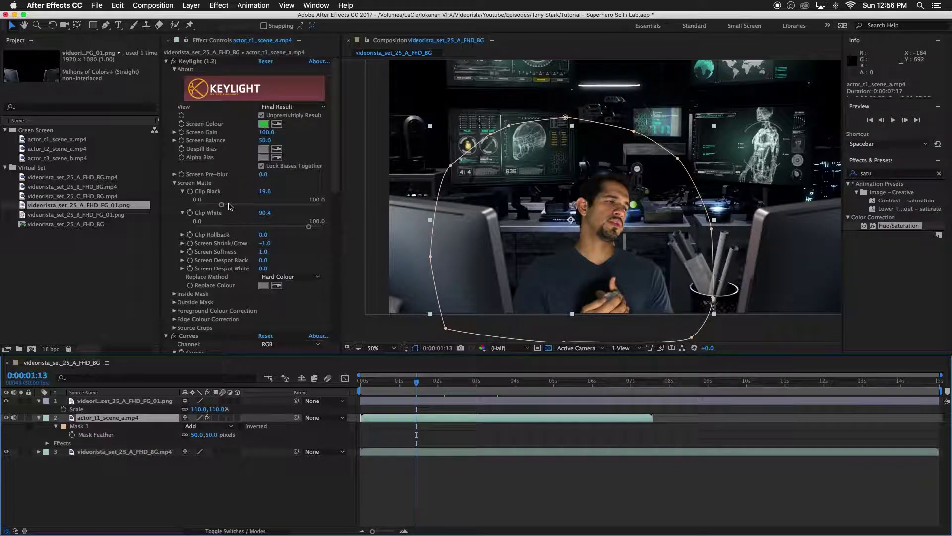
left_click_drag(221, 204, 229, 205)
left_click_drag(335, 186, 335, 208)
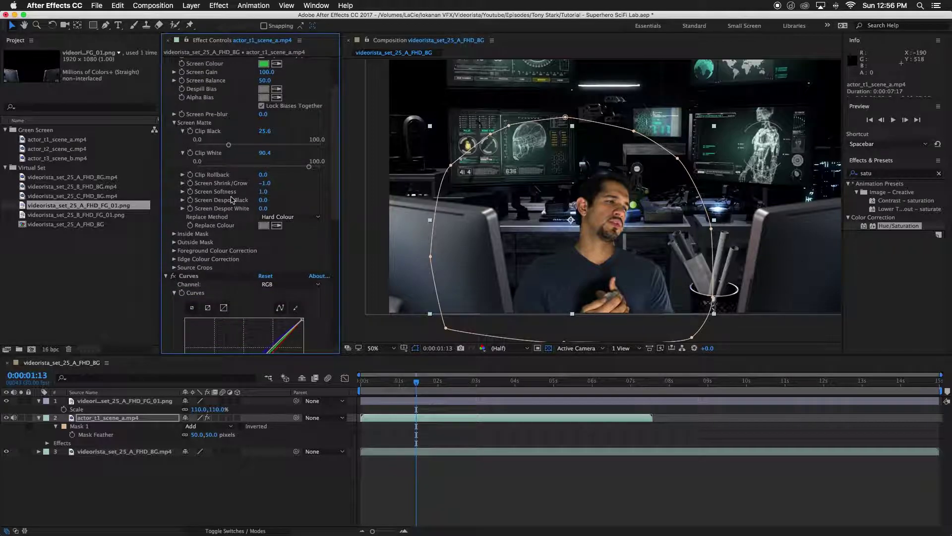
left_click(266, 183)
type("-2")
key("Return")
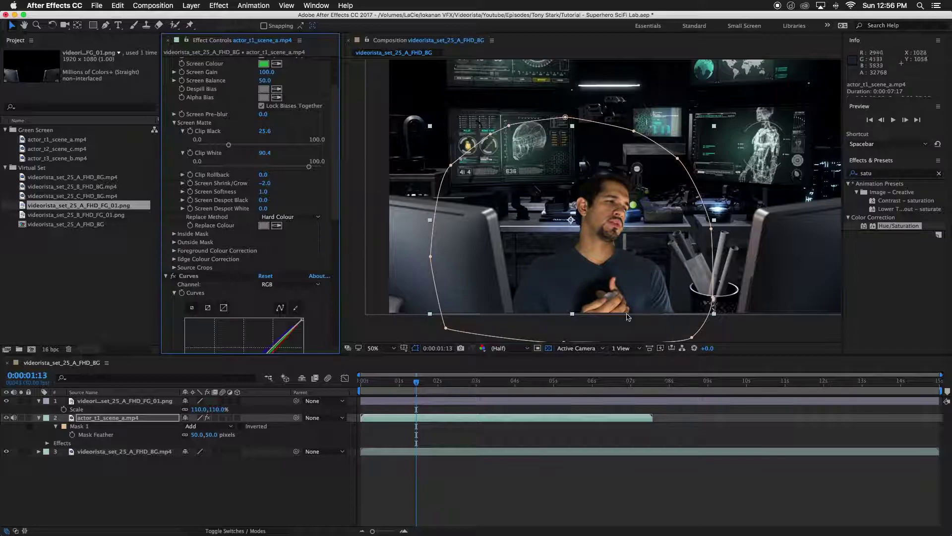
left_click(481, 381)
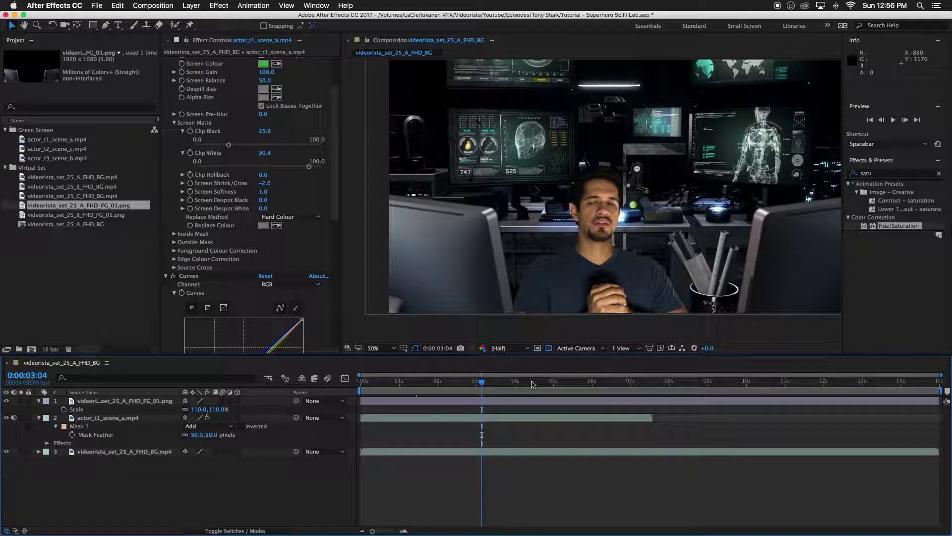
left_click_drag(531, 383, 571, 383)
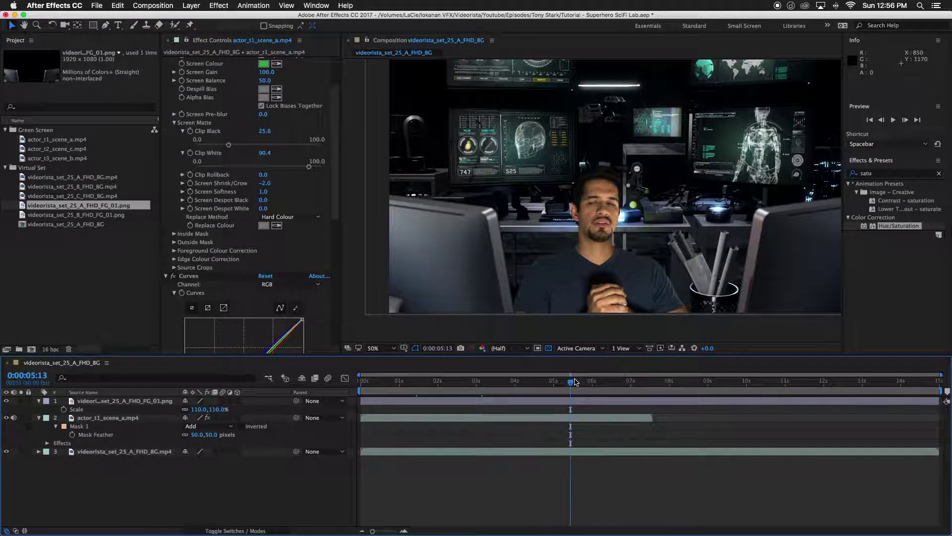
left_click(409, 383)
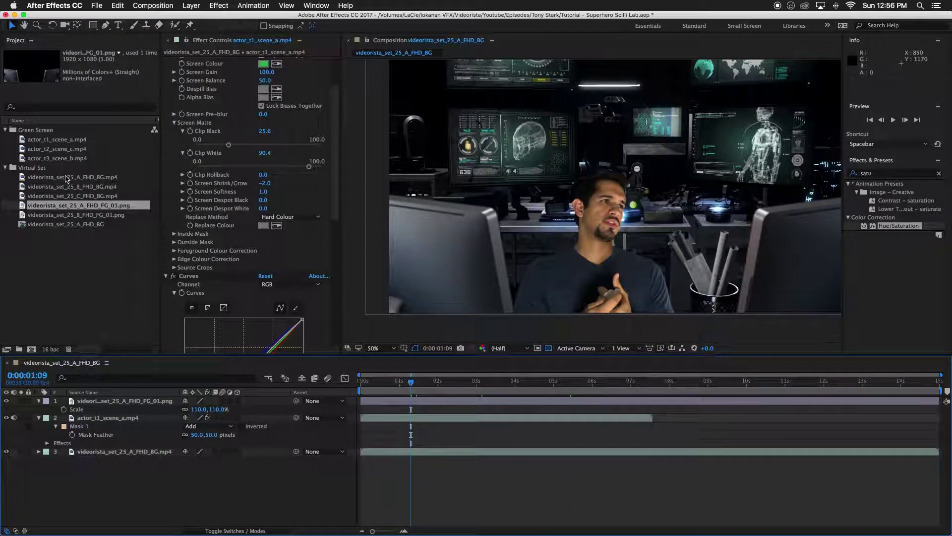
left_click(48, 159)
left_click_drag(45, 161, 31, 351)
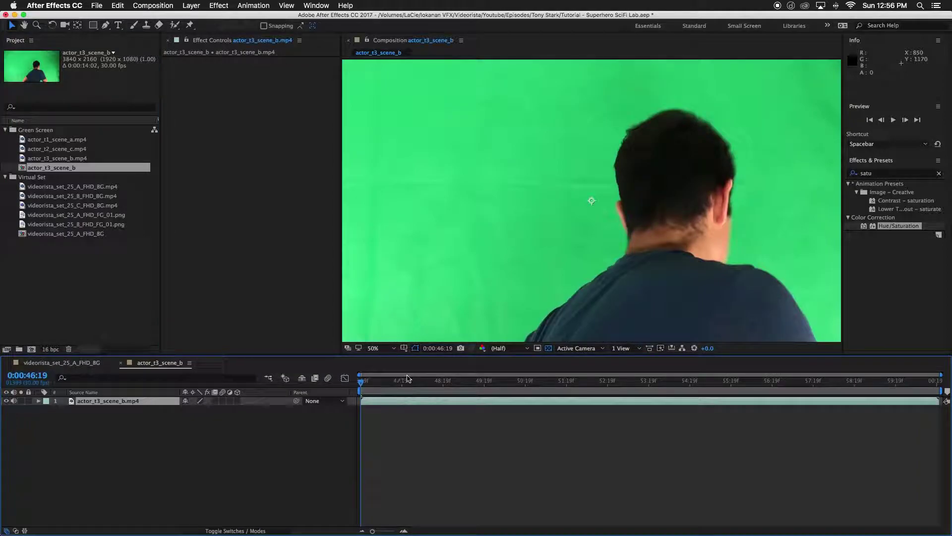
key("super+z")
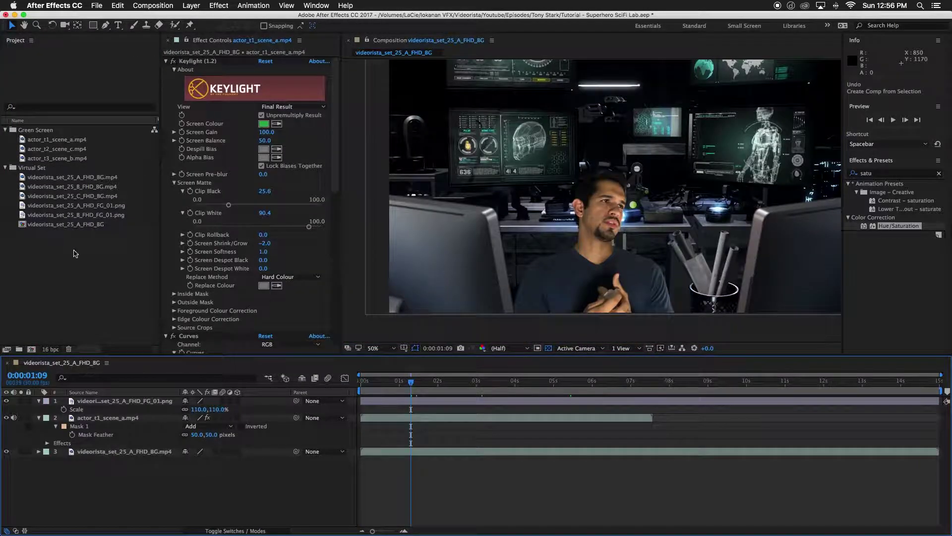
Create a new composition from videorista_set_25_B_FHD_BG.mp4 and preview the background up to about 4 seconds.
left_click(60, 215)
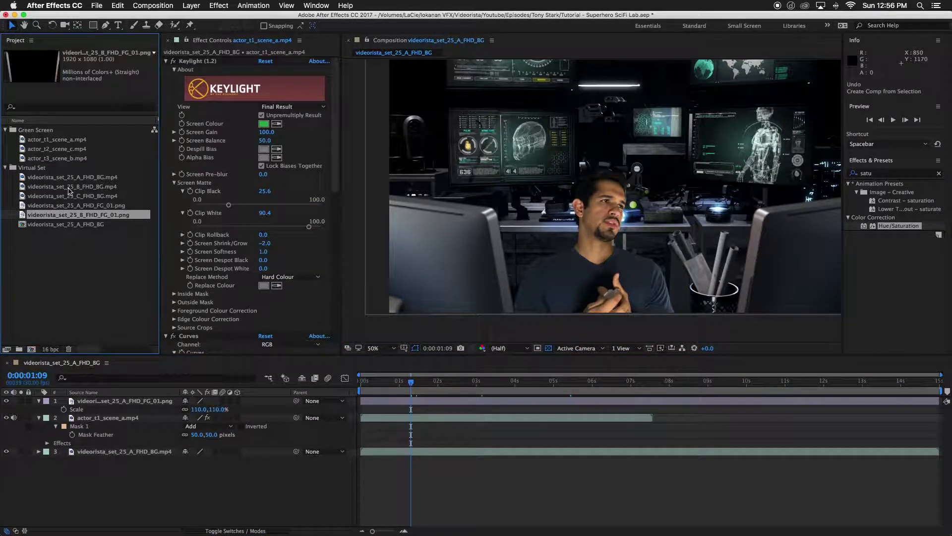
left_click(69, 187)
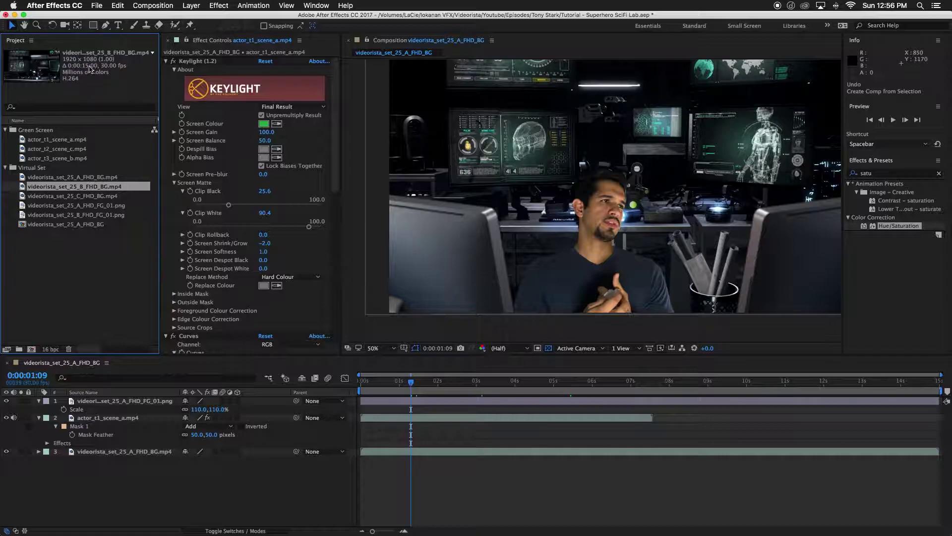
left_click_drag(43, 190, 29, 346)
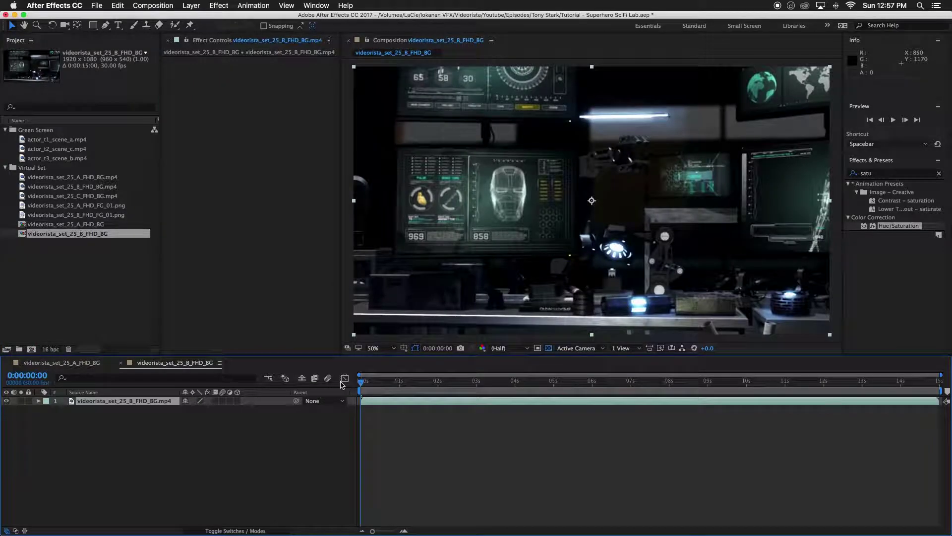
left_click_drag(394, 381, 509, 383)
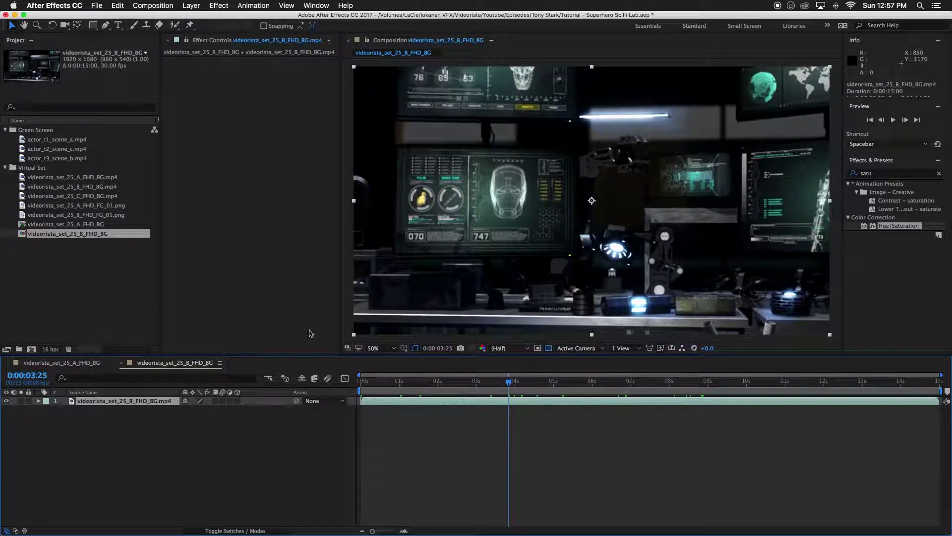
Add actor_t3_scene_b.mp4 above the background layer and scale it to 60%.
left_click(59, 158)
left_click_drag(69, 162, 120, 401)
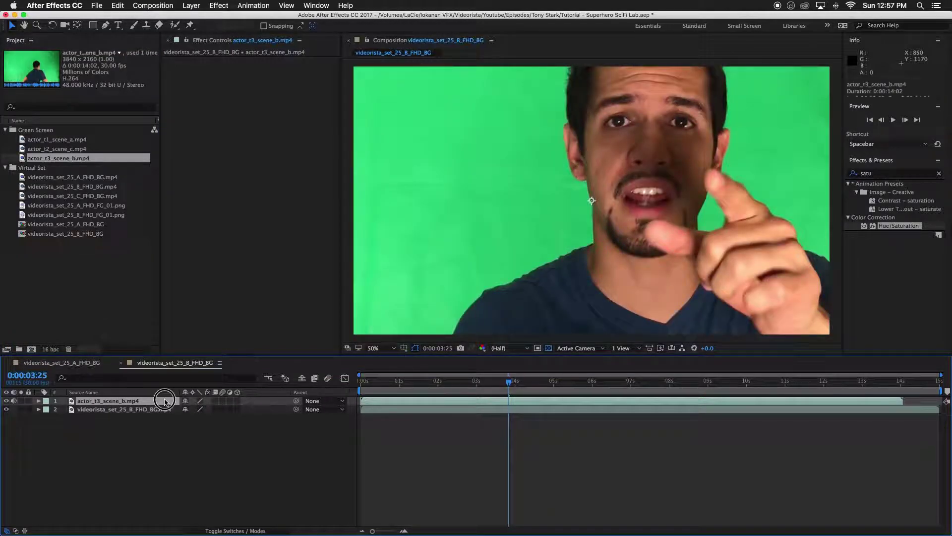
key("s")
left_click(220, 409)
type("60")
key("Return")
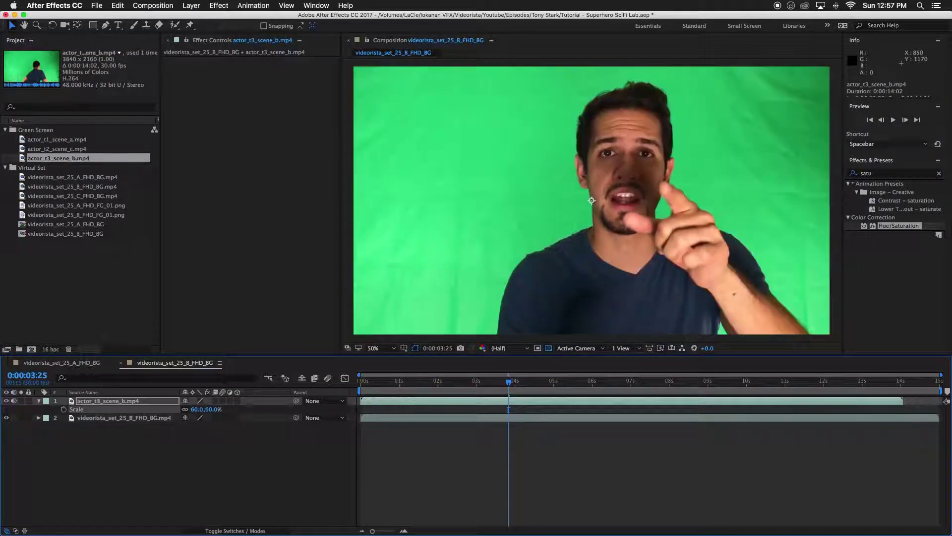
At 0:00:05:08, apply Keylight (1.2) to the actor layer and sample the green beside his head as Screen Colour.
left_click(420, 402)
left_click_drag(509, 381, 548, 385)
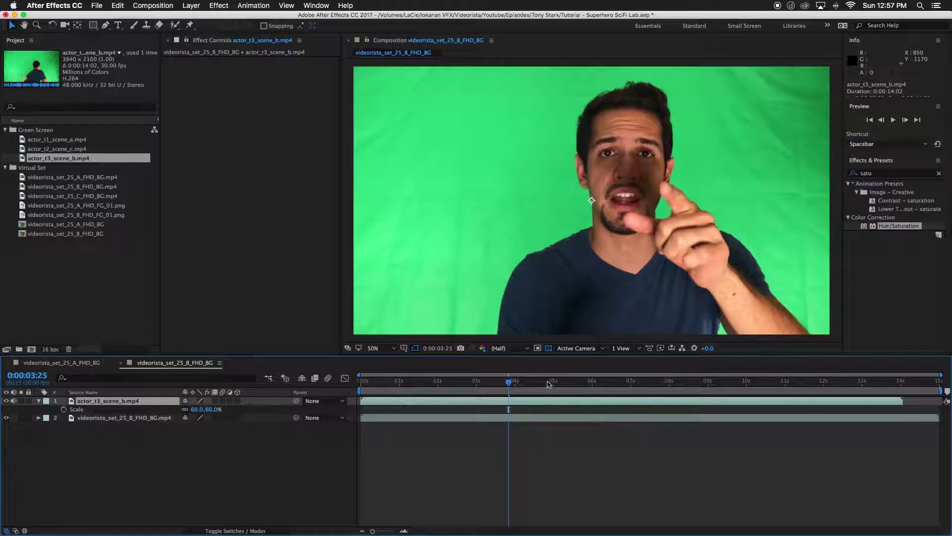
left_click(563, 382)
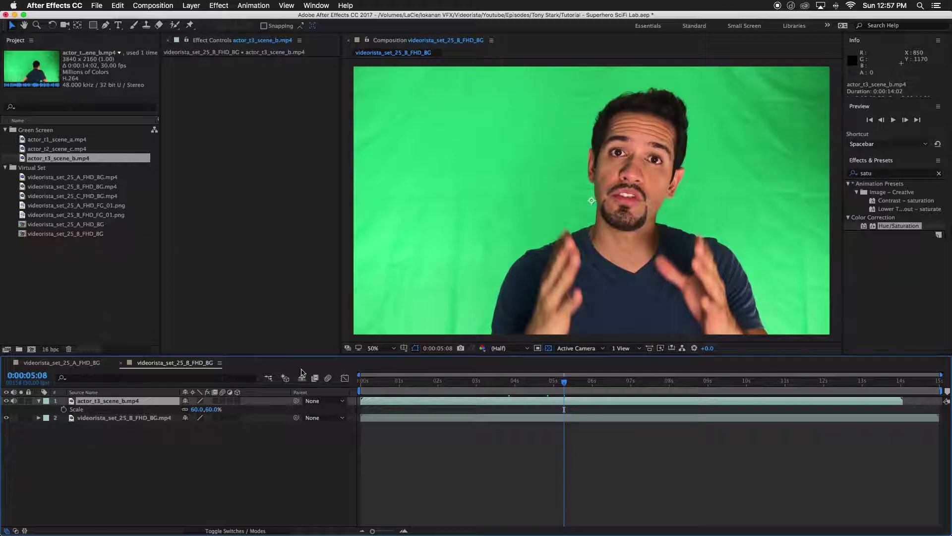
left_click(878, 175)
type("keyli")
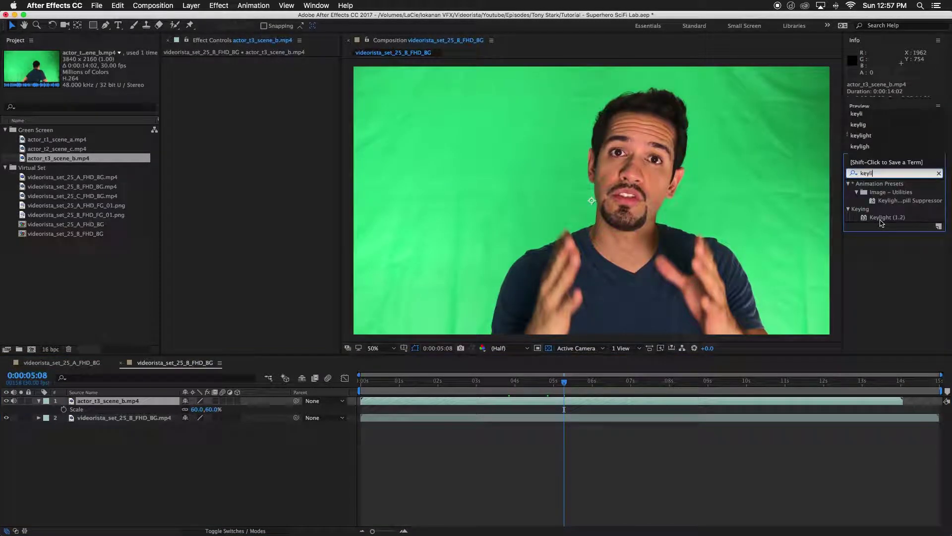
double_click(881, 219)
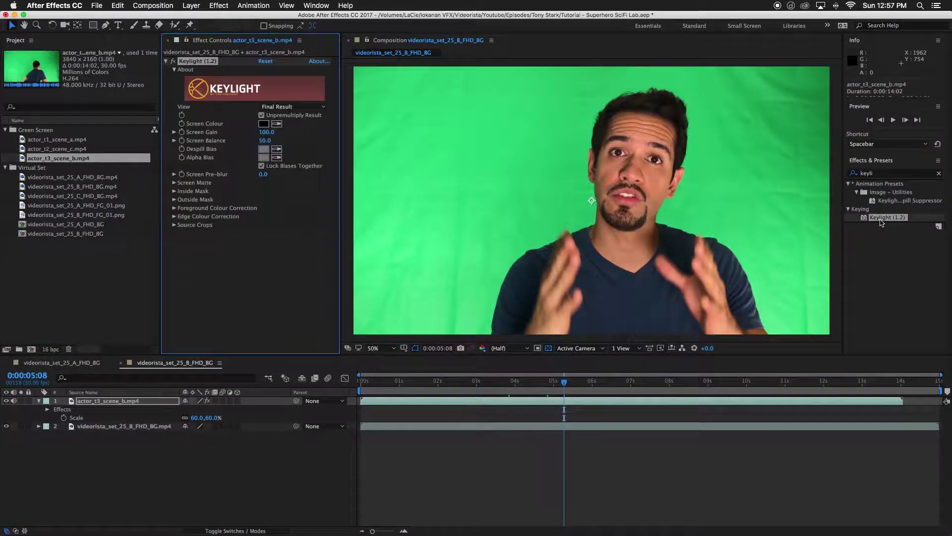
left_click(277, 124)
left_click(543, 176)
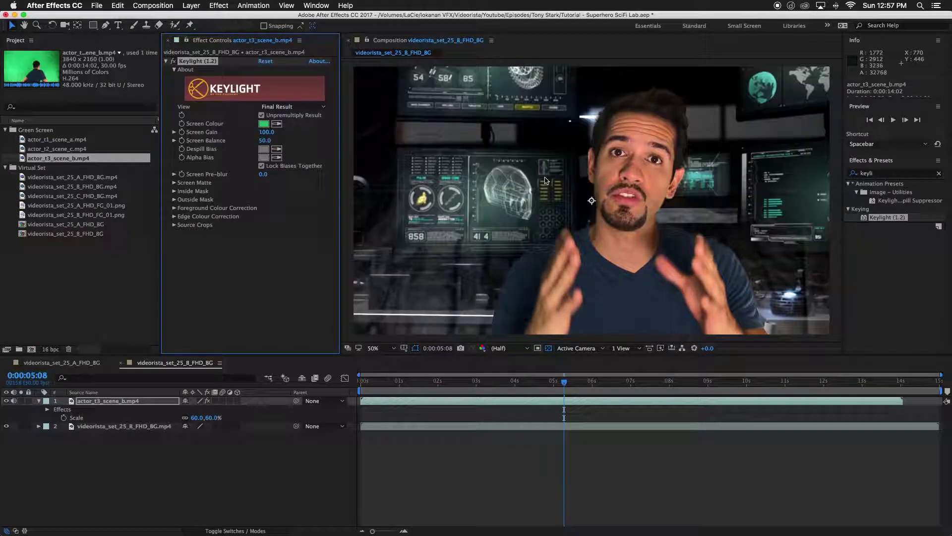
Set the Keylight screen matte to Clip Black 15.2 and Clip White 83.2, with Hard Colour as the replace method.
left_click(174, 183)
left_click(183, 200)
left_click(183, 191)
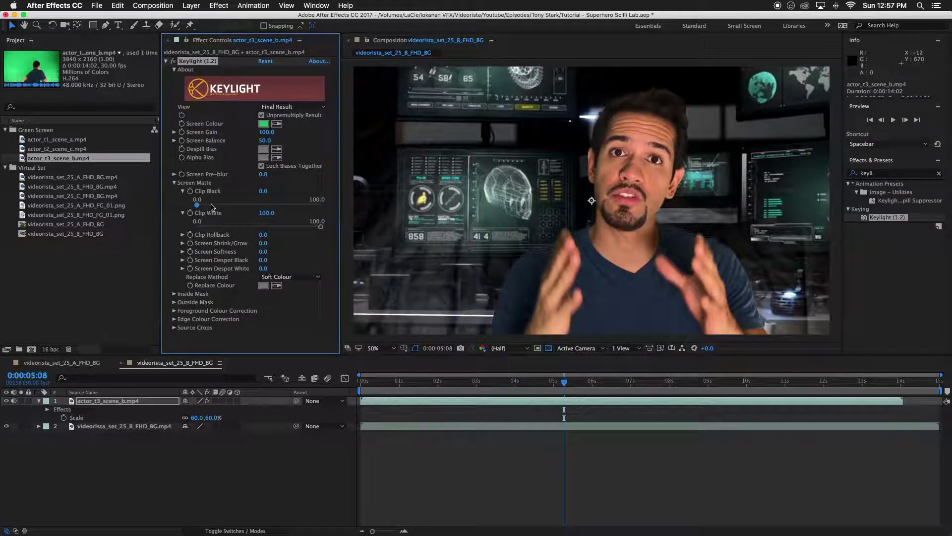
left_click(212, 205)
left_click(305, 227)
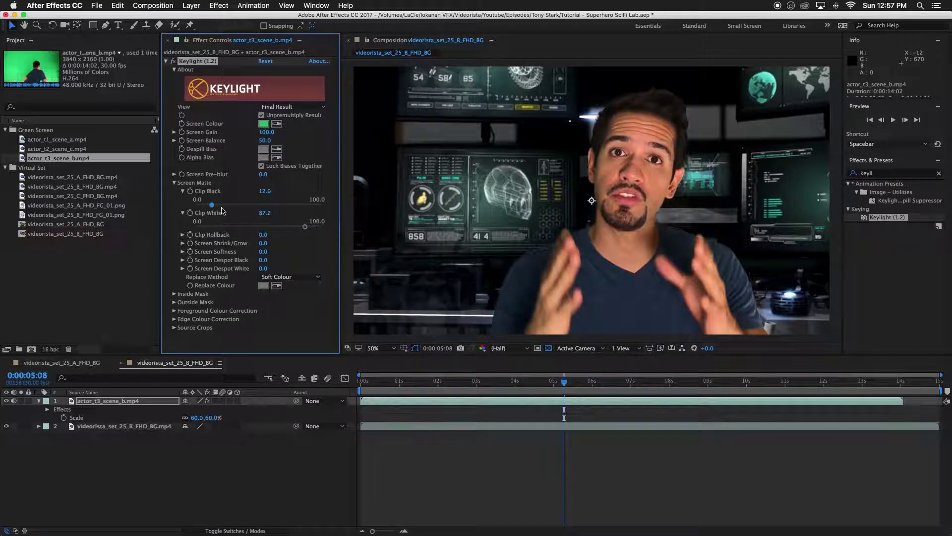
left_click_drag(215, 207, 216, 207)
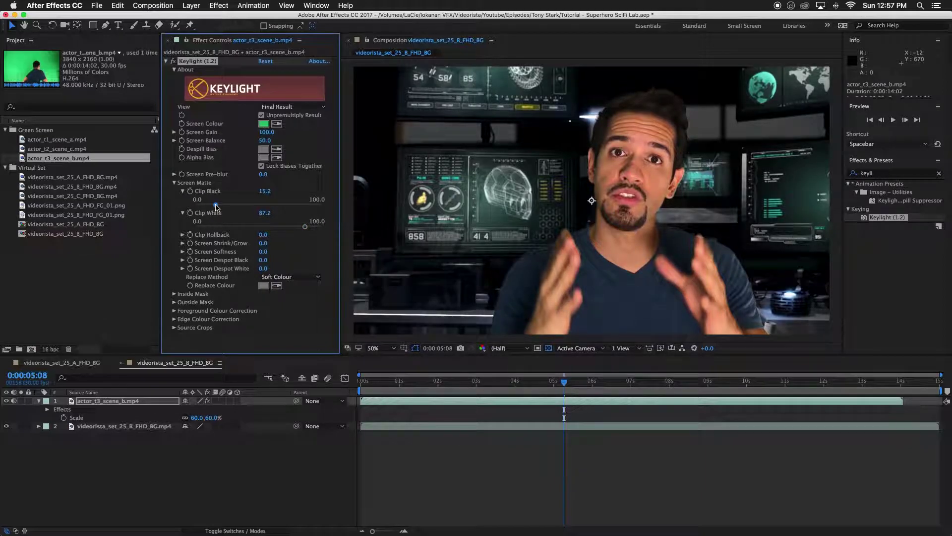
left_click_drag(309, 227, 301, 229)
left_click(293, 278)
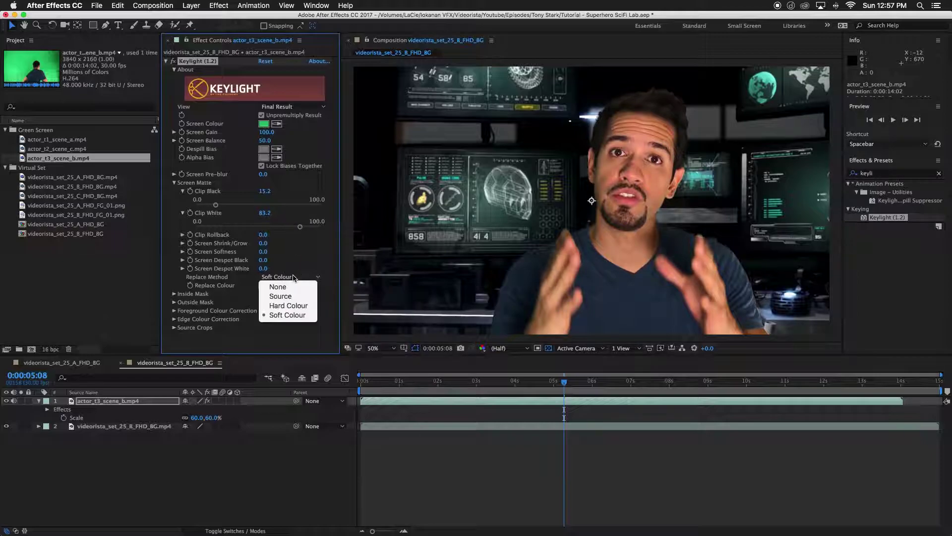
left_click(285, 306)
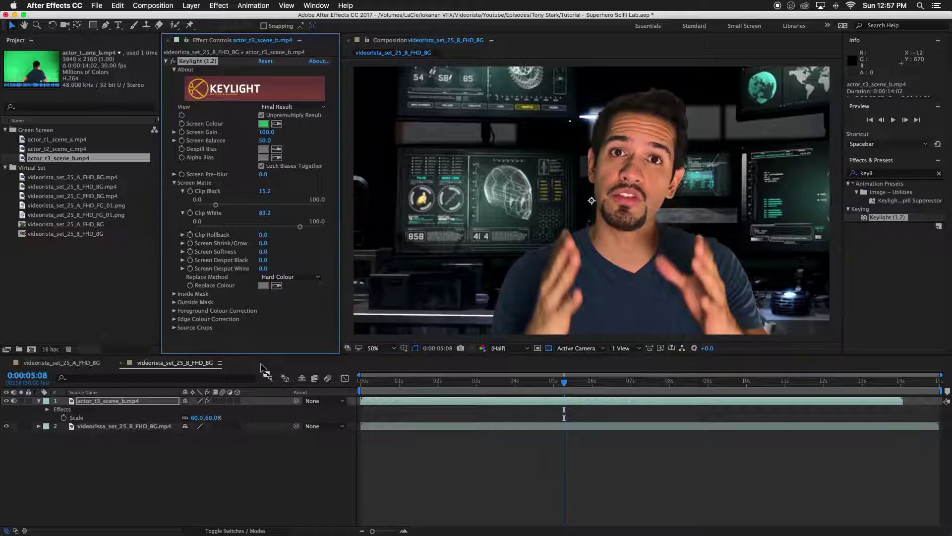
Solo the actor layer and draw a closed, loose Pen mask around him that cuts off the residue in the frame's upper-right corner.
left_click(20, 401)
left_click_drag(676, 201, 623, 208)
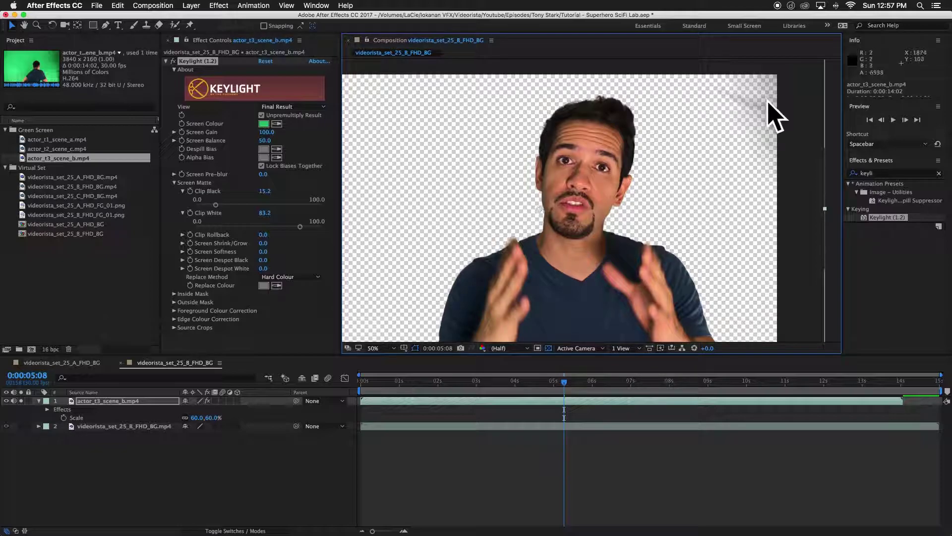
left_click(105, 25)
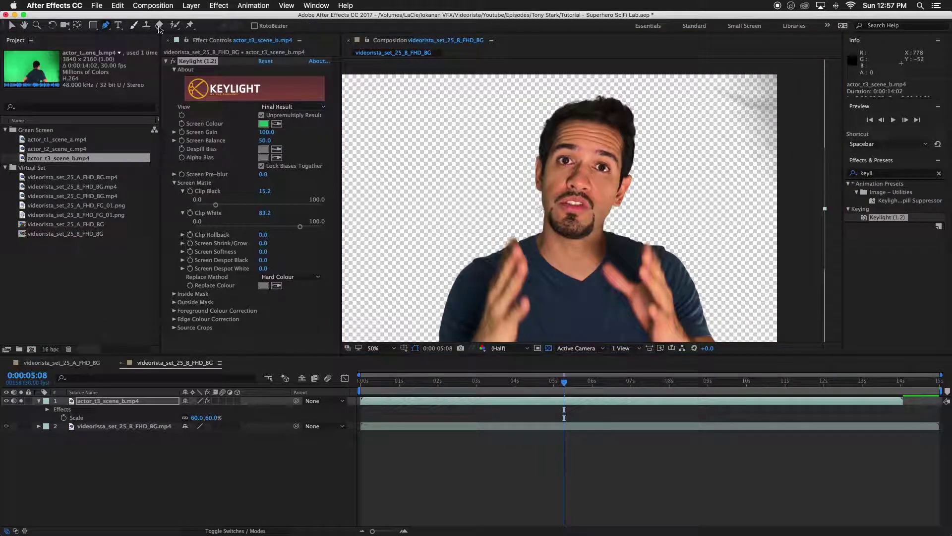
left_click(594, 65)
left_click_drag(697, 129, 710, 142)
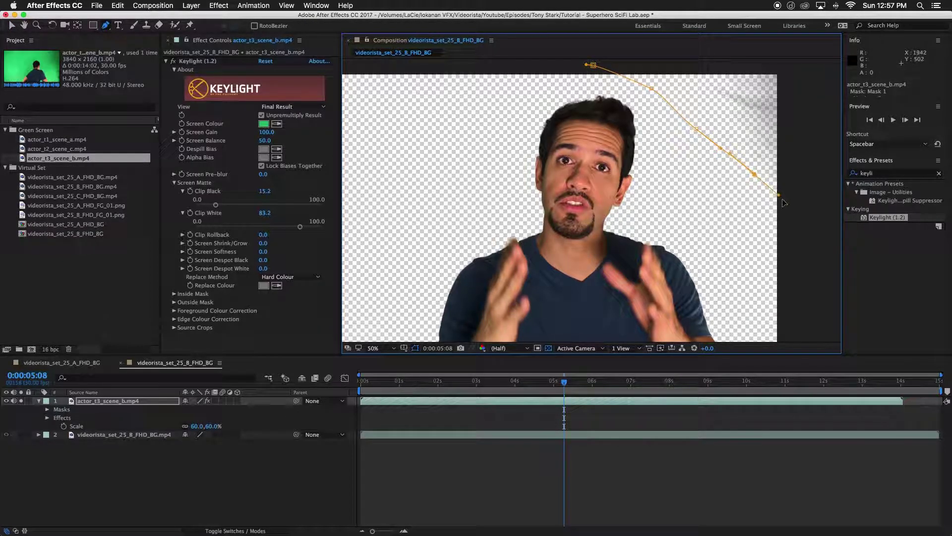
scroll(794, 134, "down", 3)
left_click(798, 157)
left_click_drag(777, 226, 774, 243)
left_click(736, 307)
left_click(545, 306)
left_click(421, 307)
left_click_drag(372, 288, 530, 280)
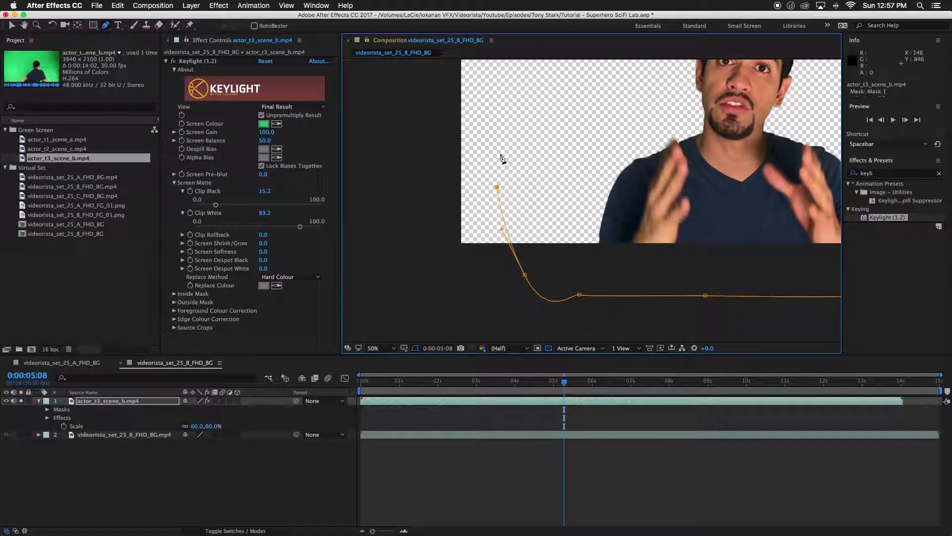
scroll(516, 298, "up", 3)
left_click_drag(532, 173, 533, 160)
left_click(695, 117)
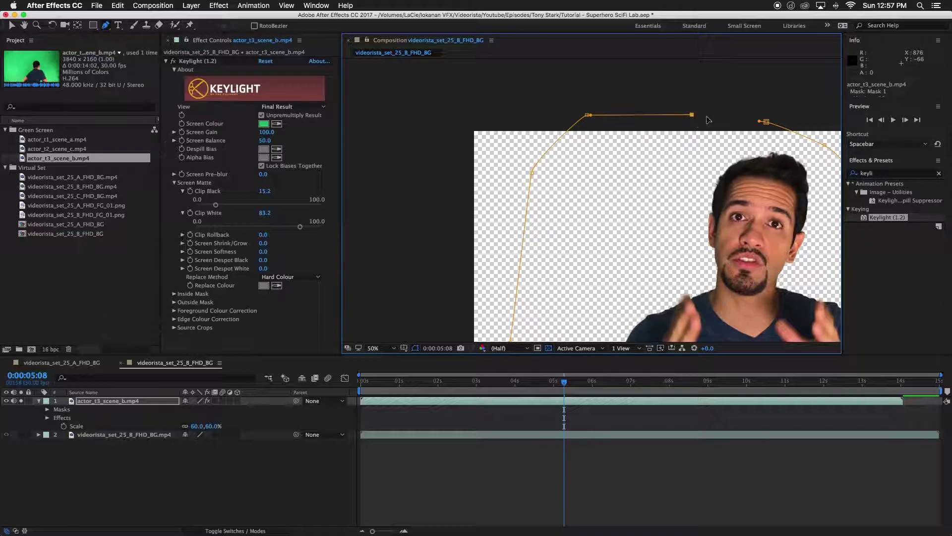
left_click(773, 125)
Set the actor mask's feather to 50 pixels and turn off the layer's solo to bring back the lab background.
key("space")
left_click_drag(776, 233, 658, 177)
key("f")
left_click(194, 417)
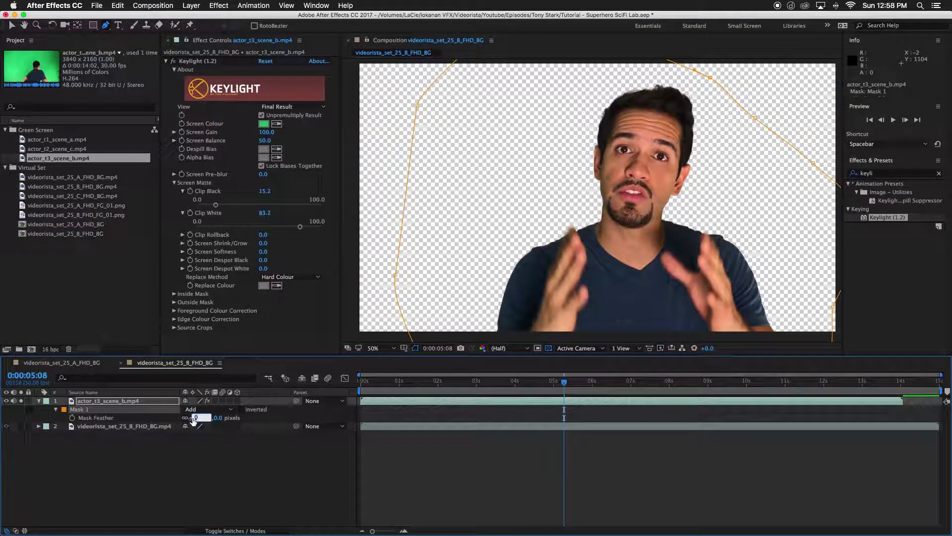
key("Return")
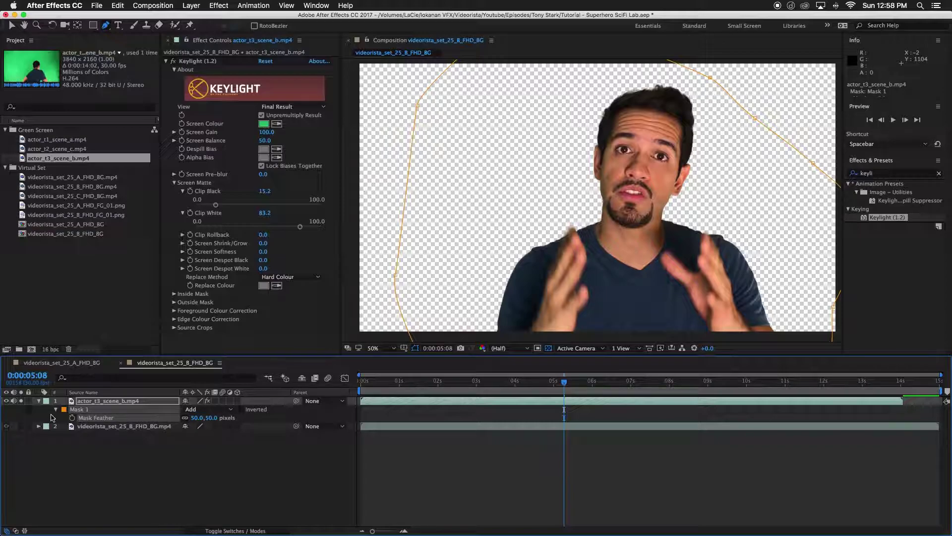
left_click(20, 401)
key("space")
mouse_move(609, 250)
left_mouse_down()
mouse_move(601, 241)
mouse_move(602, 248)
left_mouse_up()
key("g")
Set Keylight's Screen Shrink/Grow to -1 on the actor_t3_scene_b.mp4 layer.
left_click(529, 427)
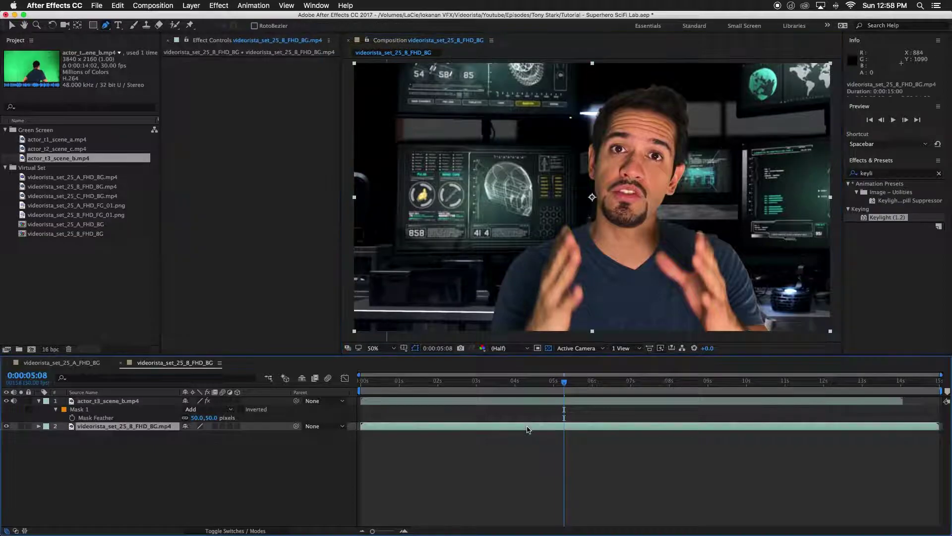
left_click(541, 402)
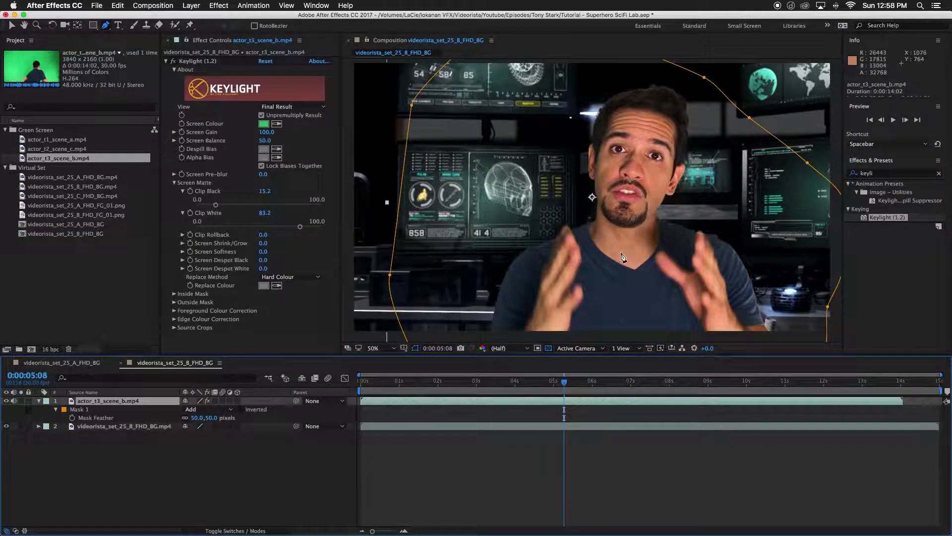
left_click(264, 244)
key("Return")
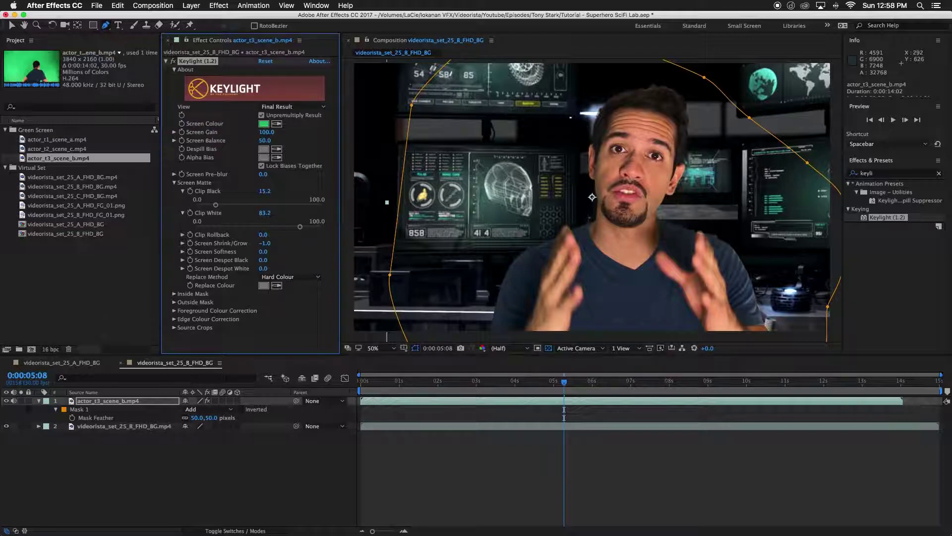
Set Keylight's Screen Shrink/Grow to -2 and Screen Softness to 2 on the scene B actor layer.
left_click(265, 252)
key("Return")
left_click(264, 252)
type("2")
key("Return")
left_click(264, 243)
key("Return")
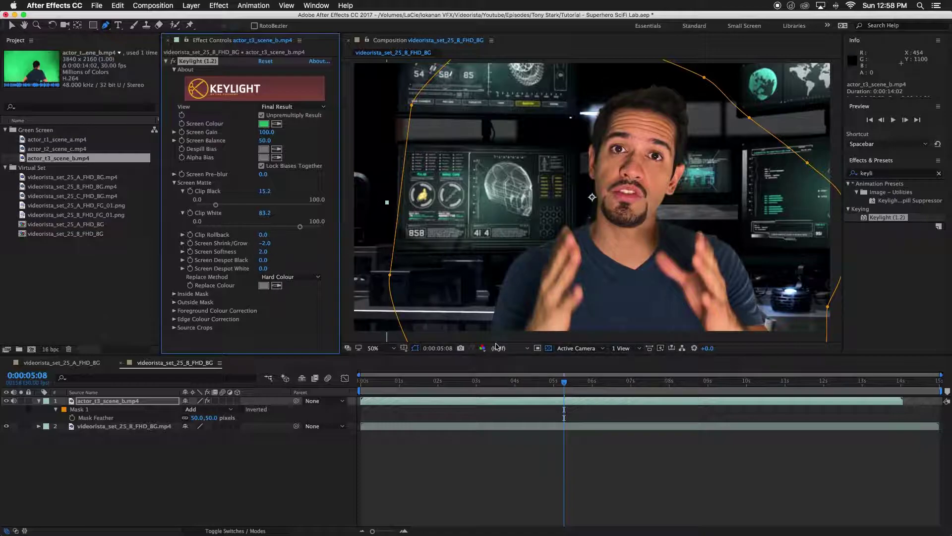
Apply the Curves effect to the actor layer and lower the RGB curve's white point and midtones slightly.
left_click(887, 174)
type("curves")
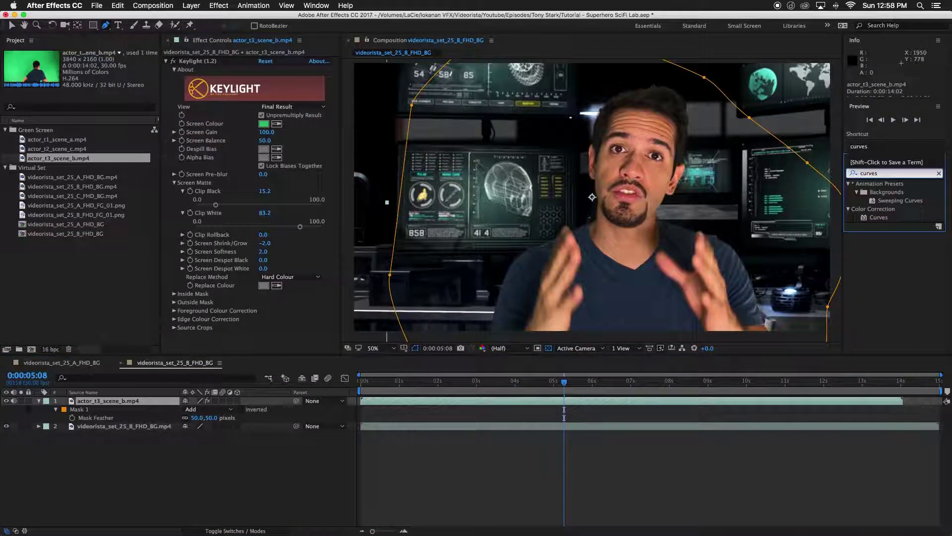
double_click(883, 218)
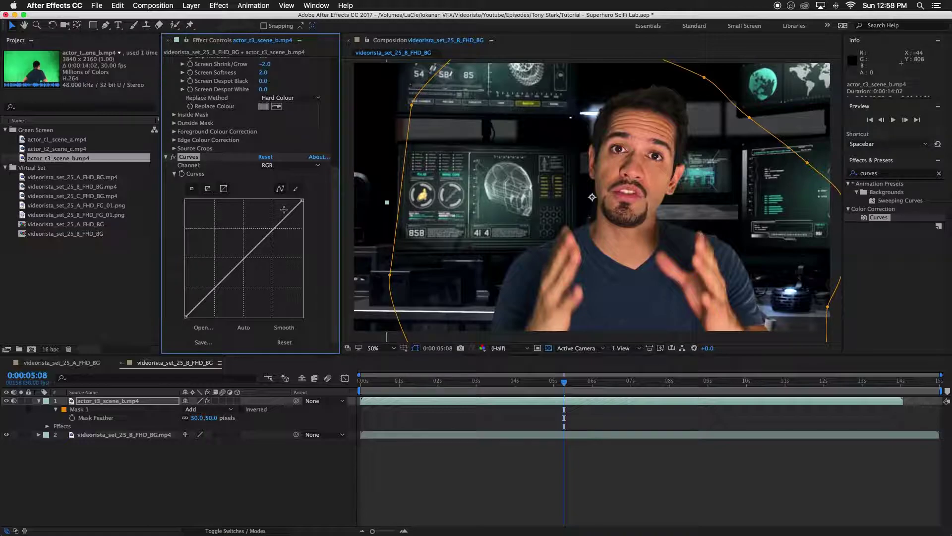
left_click_drag(301, 201, 303, 214)
left_click(236, 273)
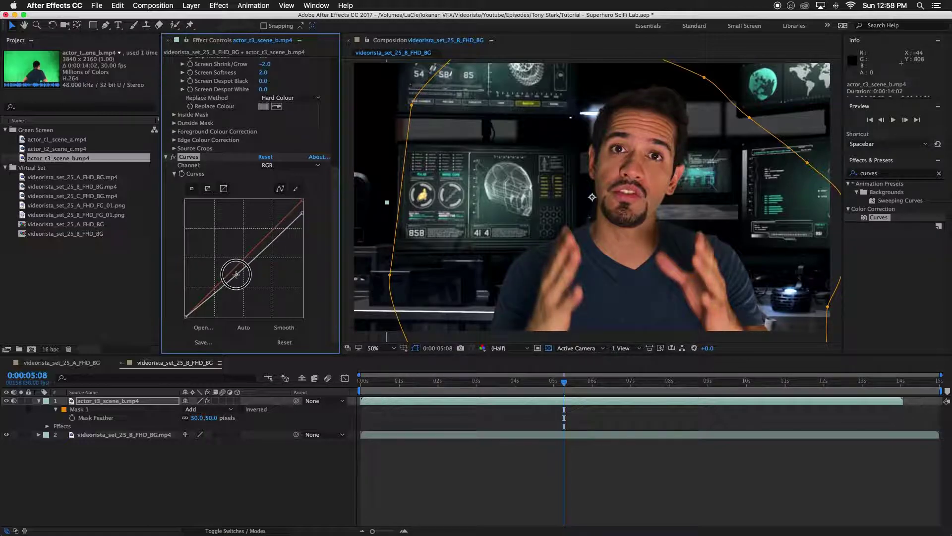
Raise the actor's blue curve slightly and pull the red curve's midtones down a little in Curves.
left_click(276, 167)
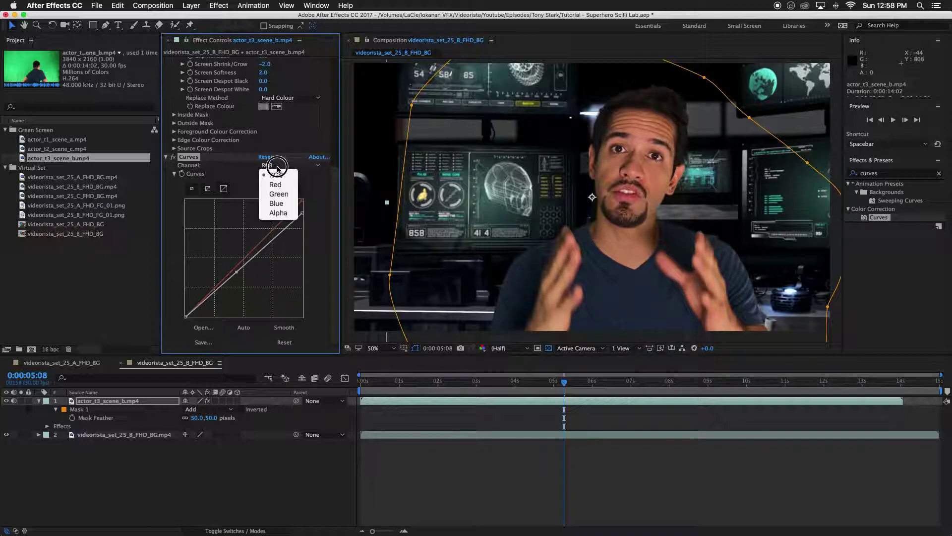
left_click(278, 203)
left_click_drag(237, 269, 265, 232)
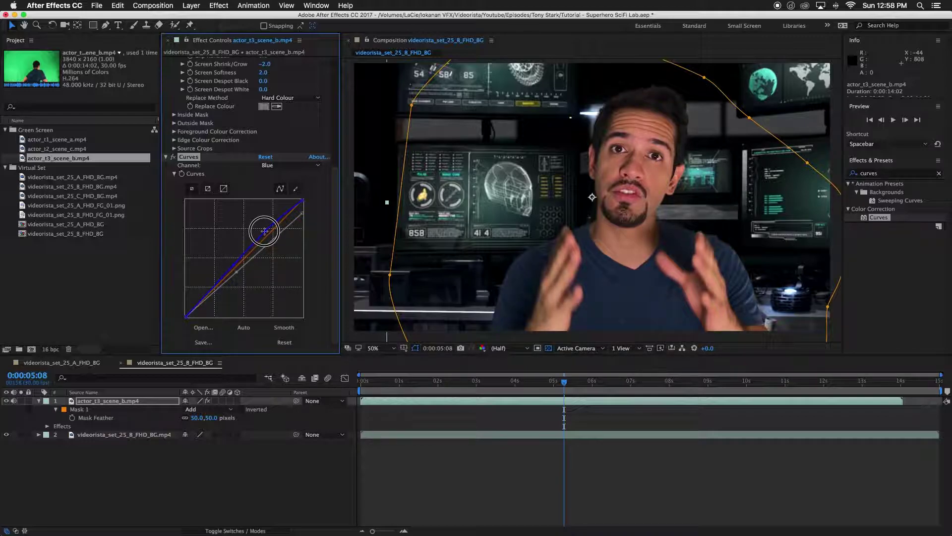
left_click(275, 167)
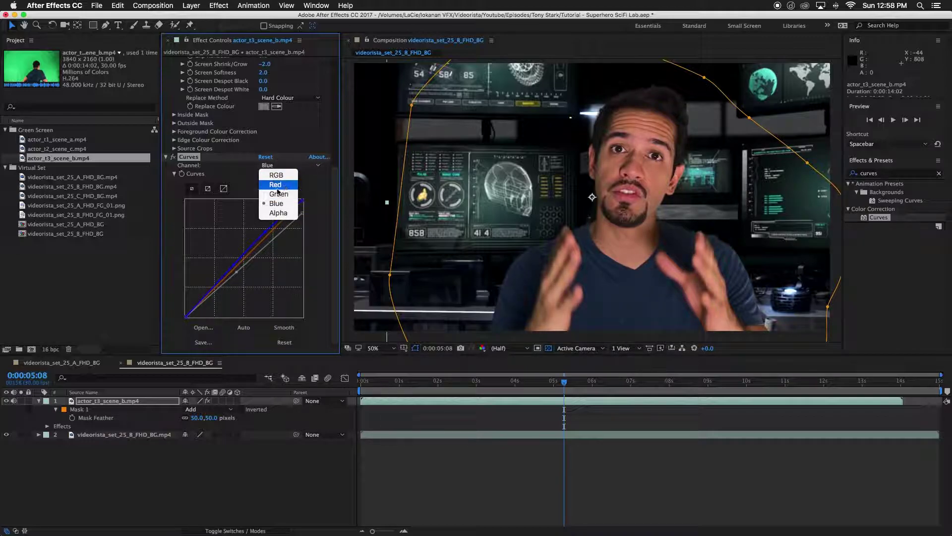
left_click(274, 185)
left_click_drag(238, 268, 234, 272)
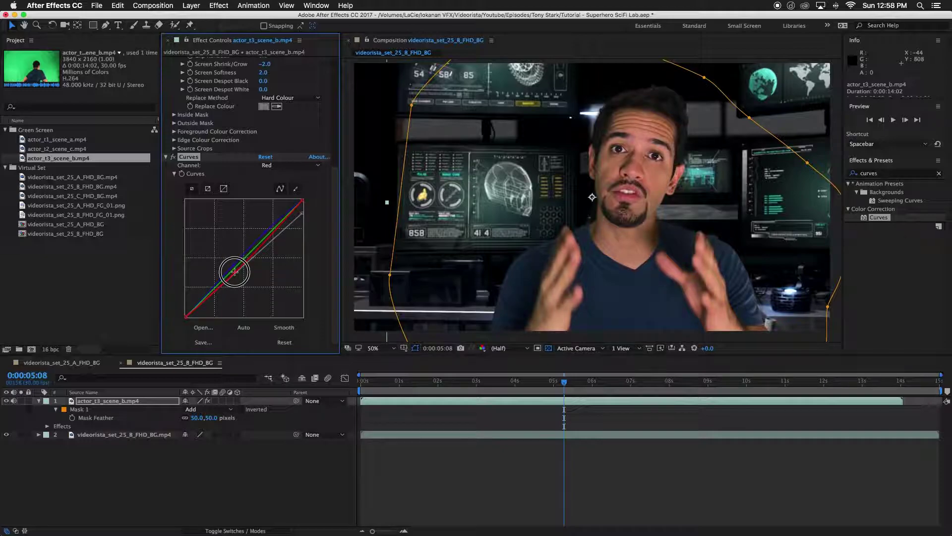
Add two control points to the green curve in the lower midtones and highlights of the actor's Curves effect.
left_click(268, 166)
left_click(274, 185)
key("Down")
left_click(238, 266)
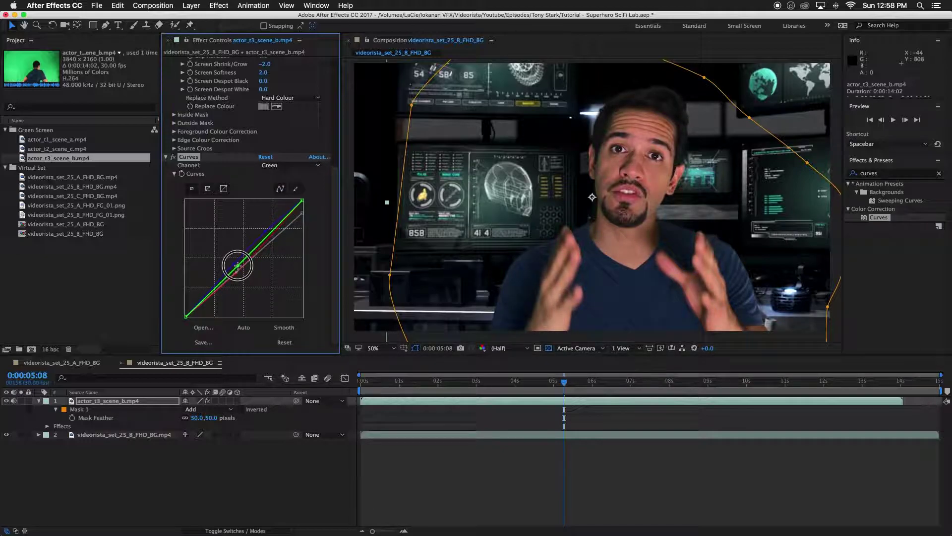
left_click(270, 231)
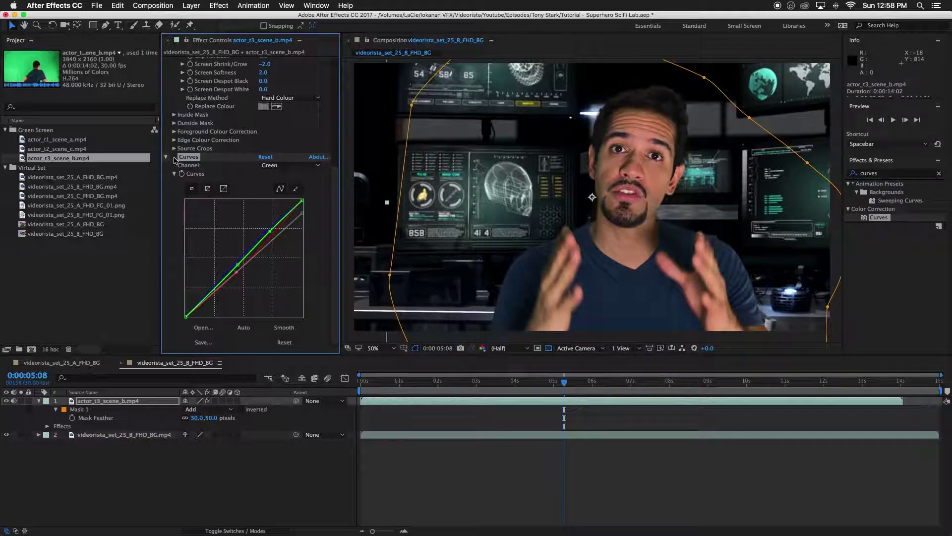
Add videorista_set_25_B_FHD_FG_01.png as the top layer, above the actor, in the scene B composition.
left_click(446, 471)
left_click(529, 380)
left_click_drag(484, 382, 436, 382)
left_click(591, 387)
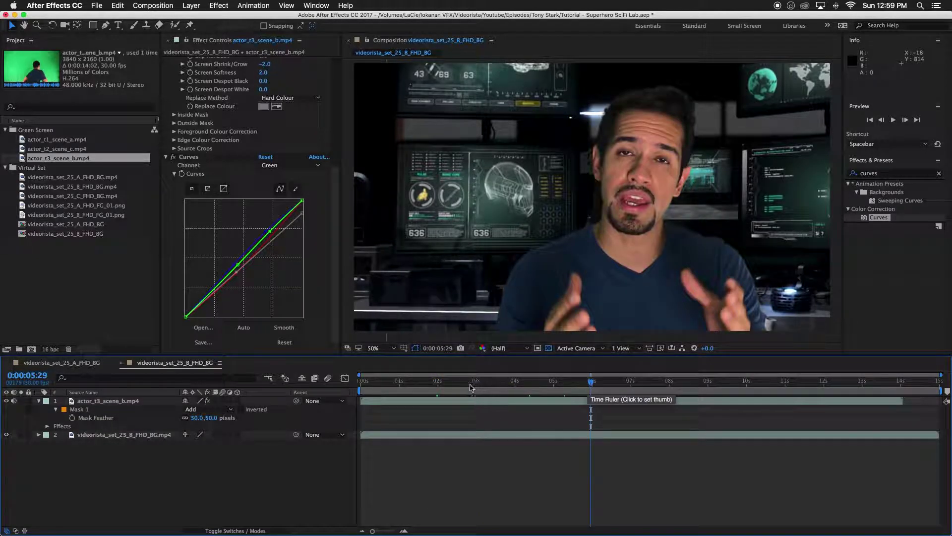
left_click(82, 217)
left_click_drag(48, 219, 113, 401)
Check the scene B composite with its foreground at several points in time and compare it with scene A.
left_click(554, 425)
left_click(538, 381)
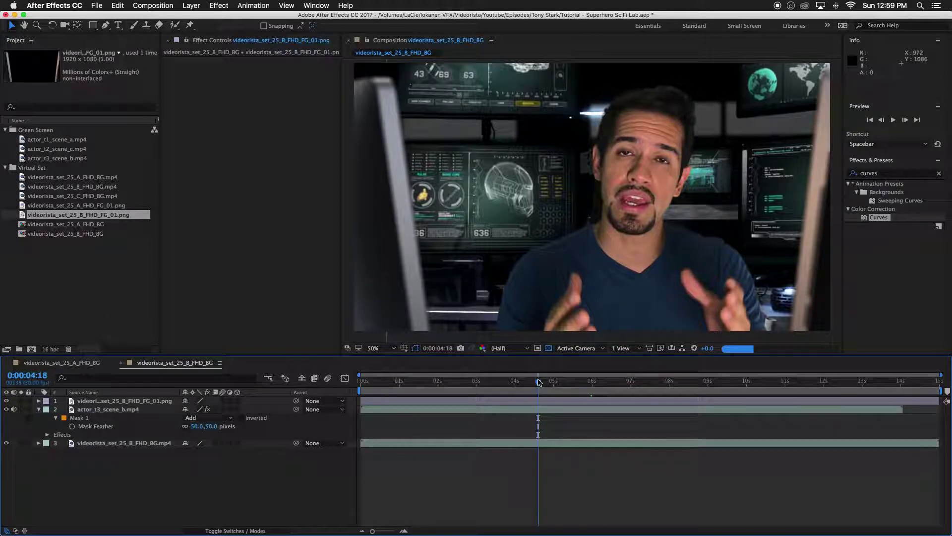
left_click(466, 381)
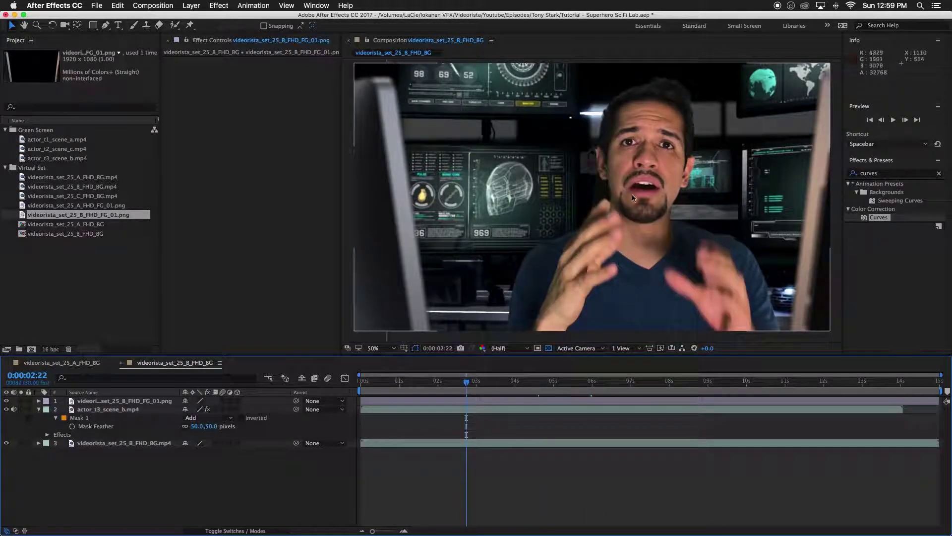
left_click(424, 390)
left_click(673, 384)
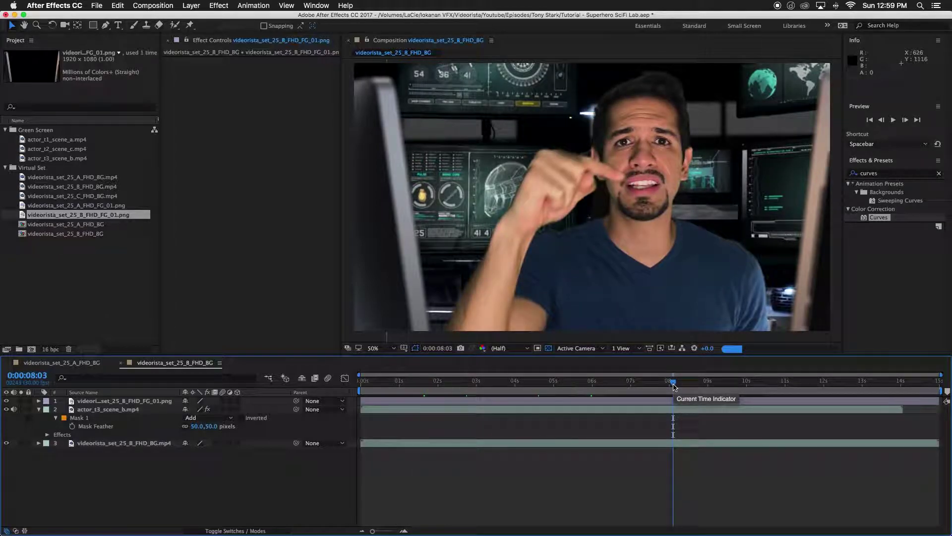
left_click(96, 365)
left_click(157, 365)
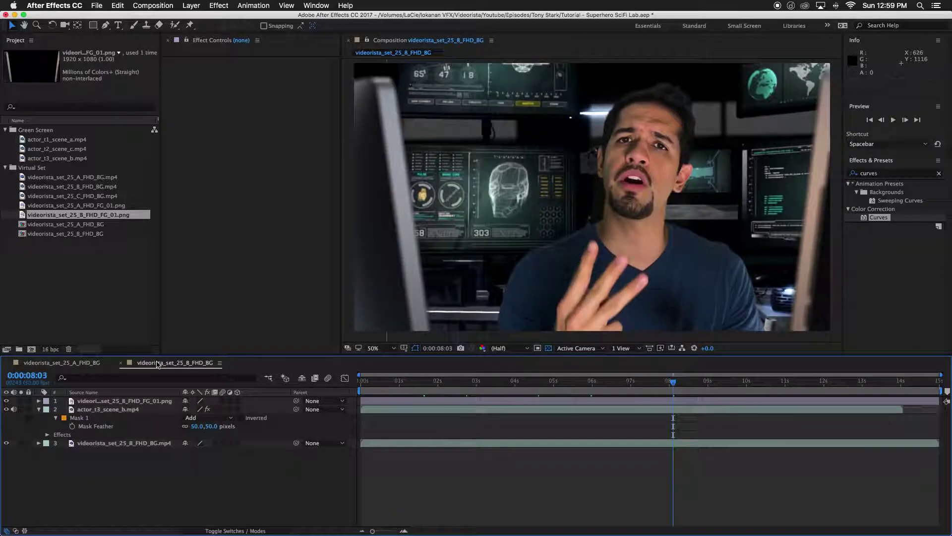
Lower the midtones of the green curve slightly in the Curves effect on actor_t1_scene_a.mp4 in scene A.
left_click(64, 365)
left_click_drag(411, 383, 479, 418)
left_click(479, 418)
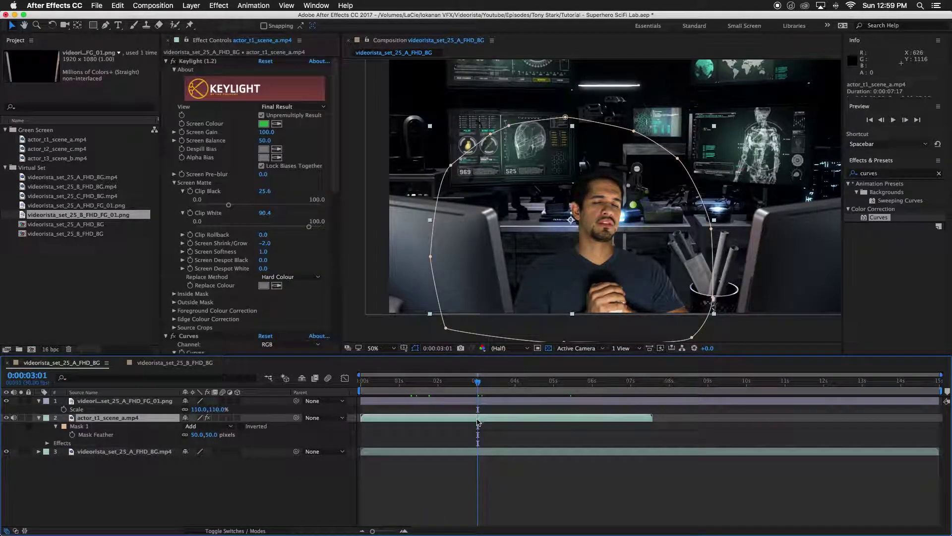
left_click_drag(335, 196, 335, 286)
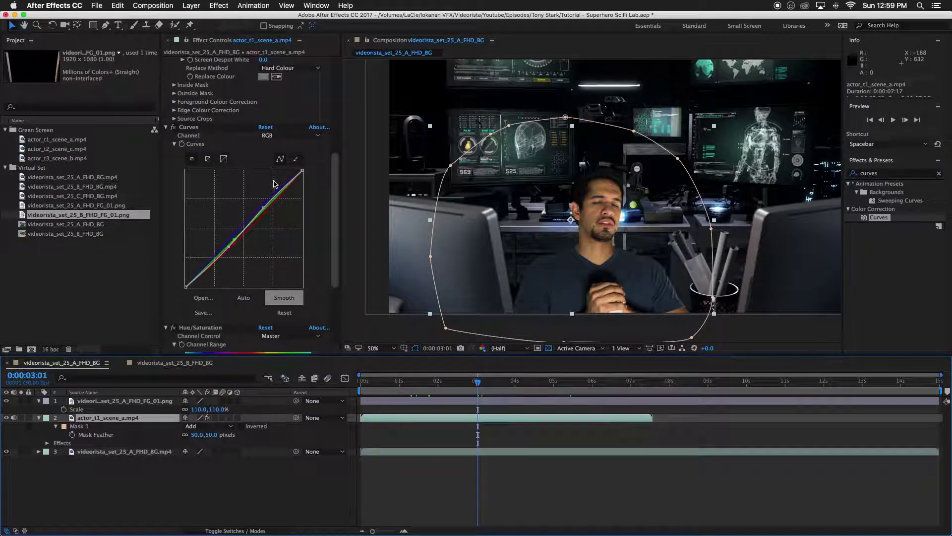
left_click(271, 137)
left_click(272, 159)
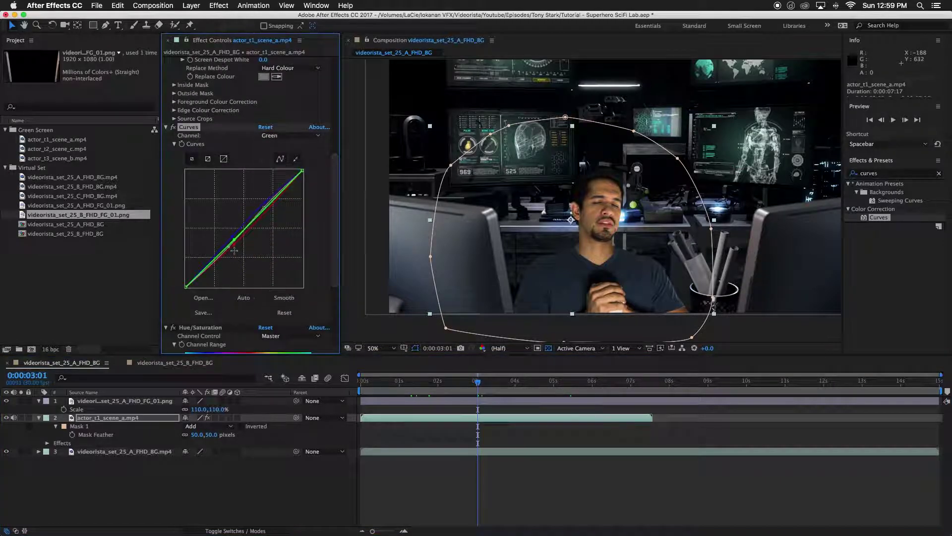
left_click_drag(233, 241, 235, 241)
left_click(544, 410)
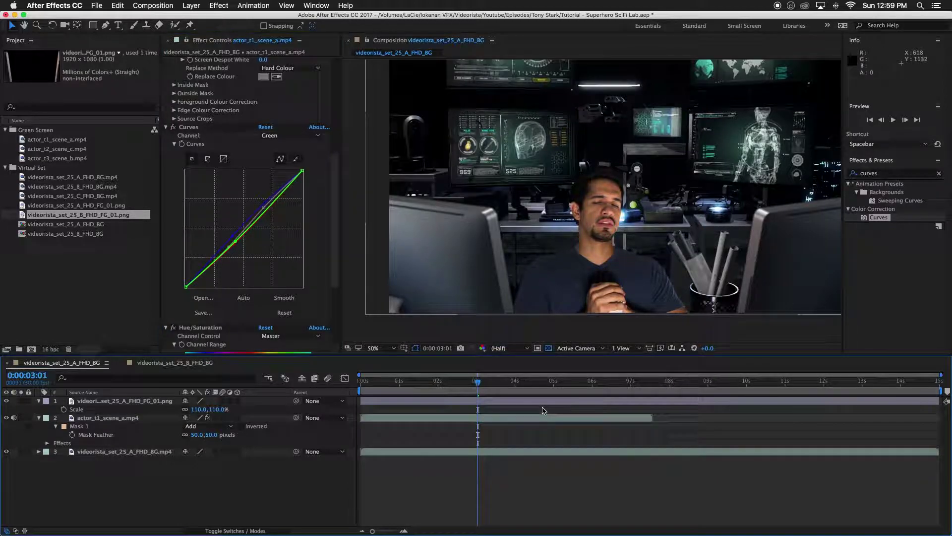
Create a new composition from the videorista_set_25_C_FHD_BG.mp4 footage.
left_click(171, 363)
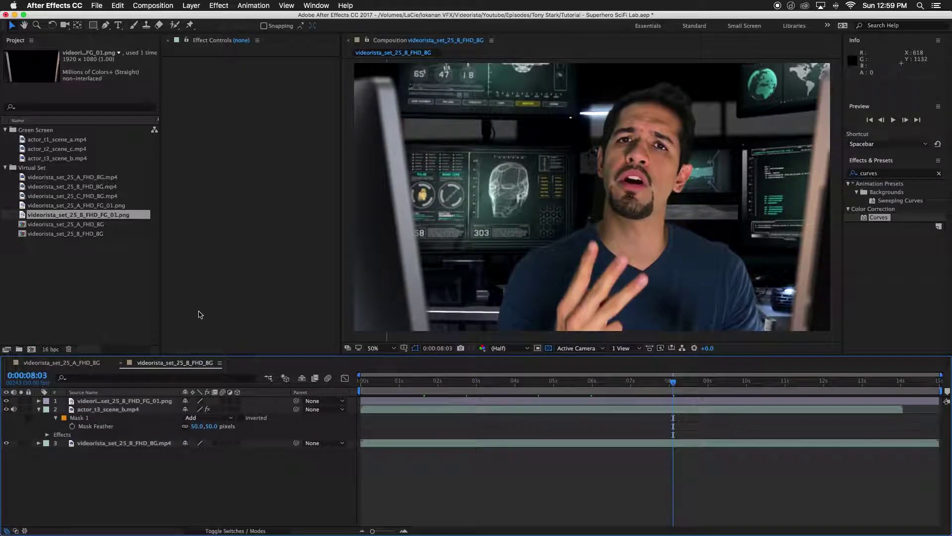
left_click(92, 260)
left_click(59, 158)
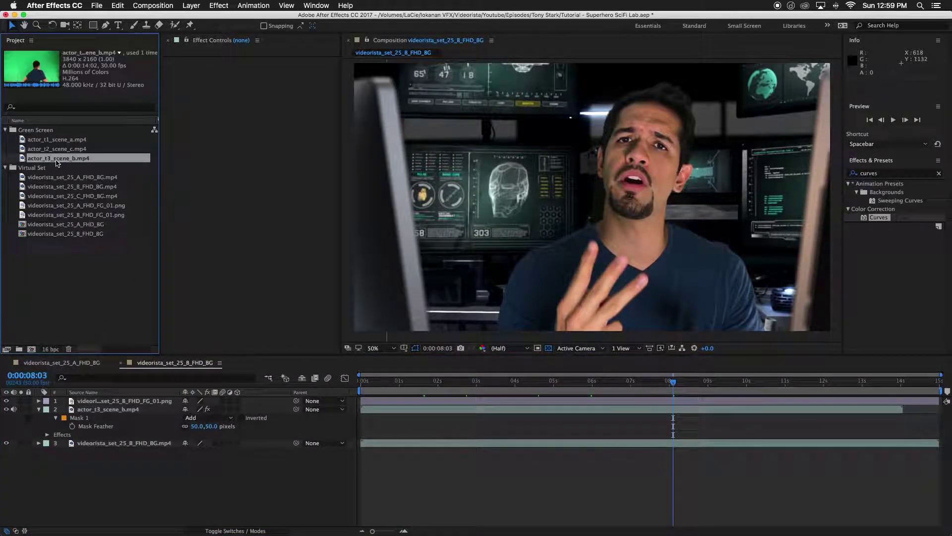
left_click(73, 150)
left_click(81, 196)
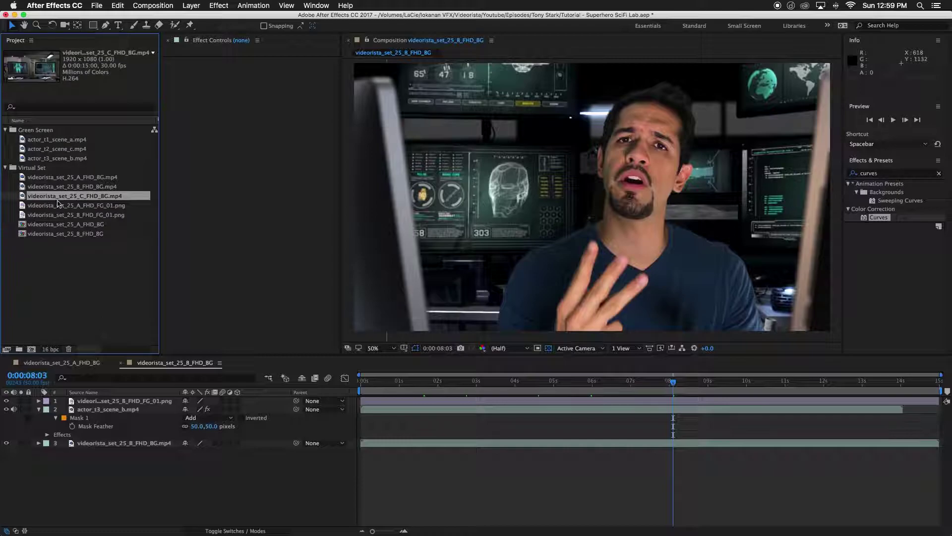
left_click_drag(64, 199, 31, 349)
Examine the scene C background at several points in time and compare its look with scenes A and B.
left_click_drag(426, 382, 531, 382)
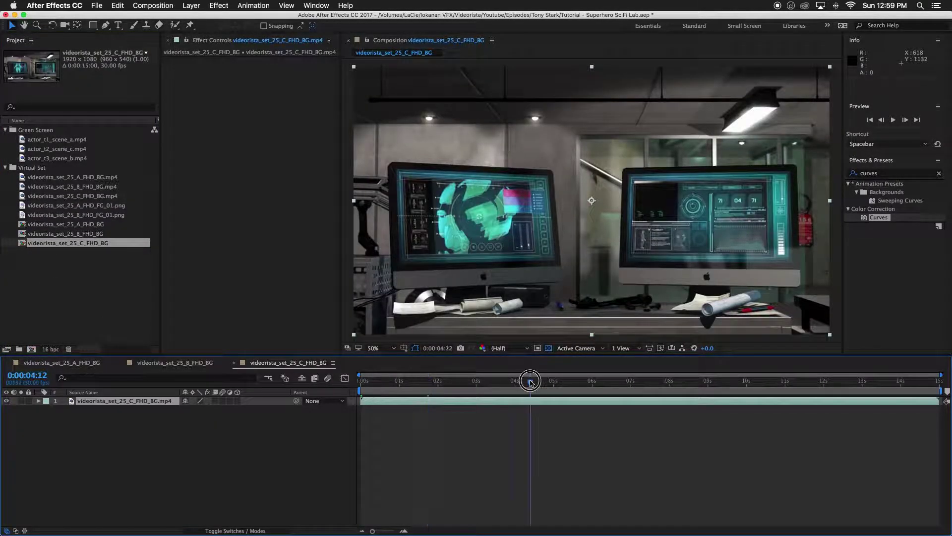
left_click_drag(631, 386, 655, 384)
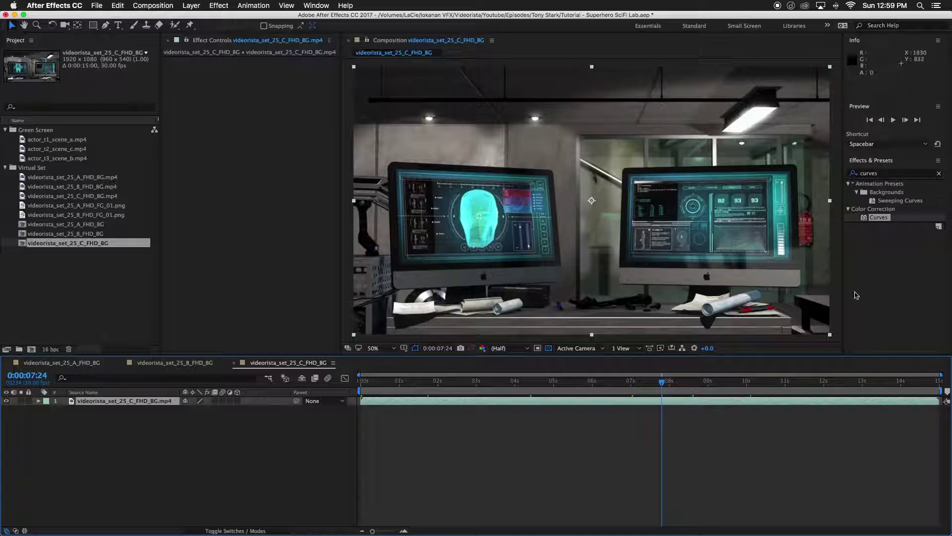
left_click(152, 366)
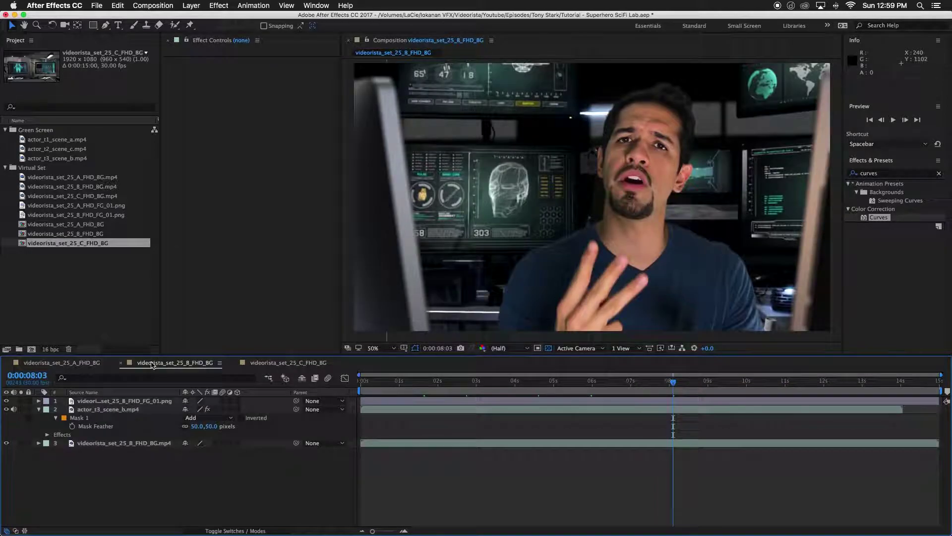
left_click(62, 366)
left_click(164, 364)
left_click(242, 366)
left_click(545, 401)
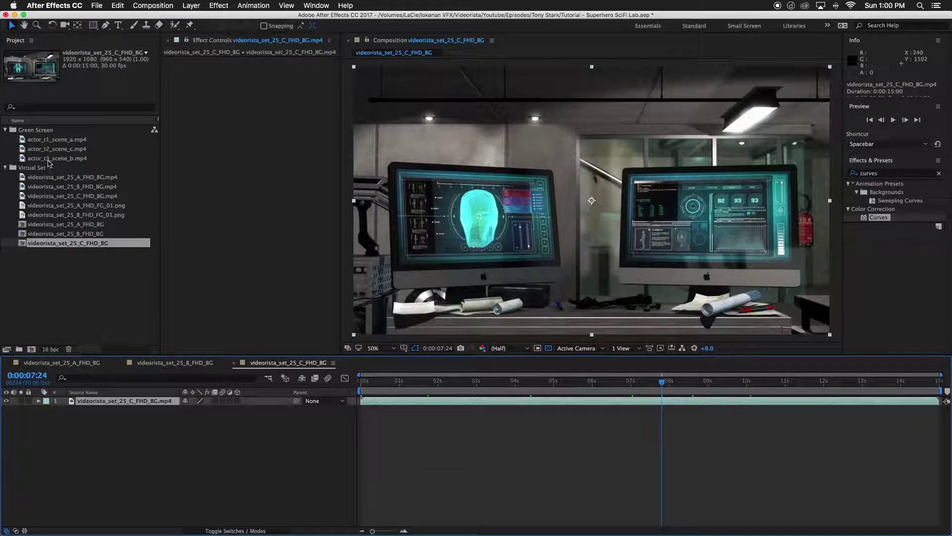
Add actor_t2_scene_c.mp4 above the scene C background and scale the layer to 60%.
left_click_drag(58, 152, 150, 400)
left_click(567, 381)
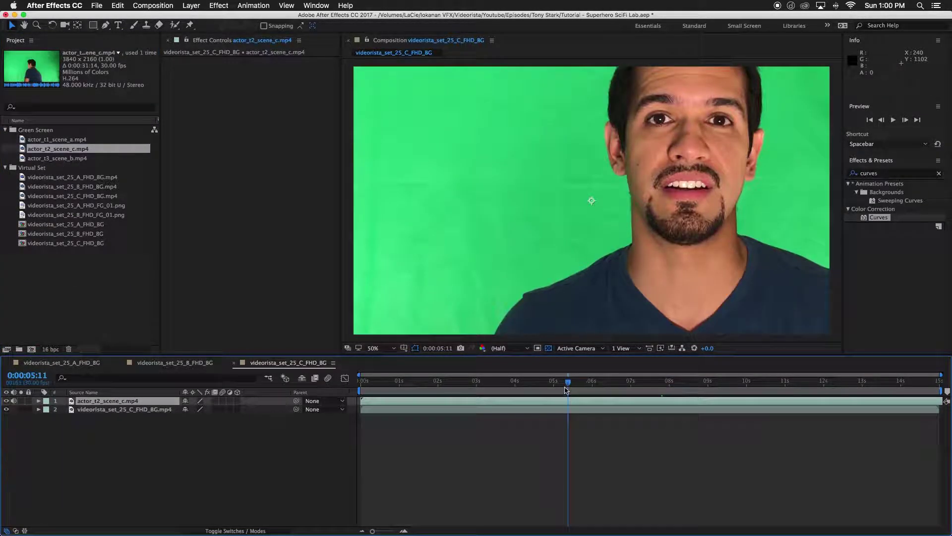
key("s")
left_click(212, 408)
type("60")
key("Return")
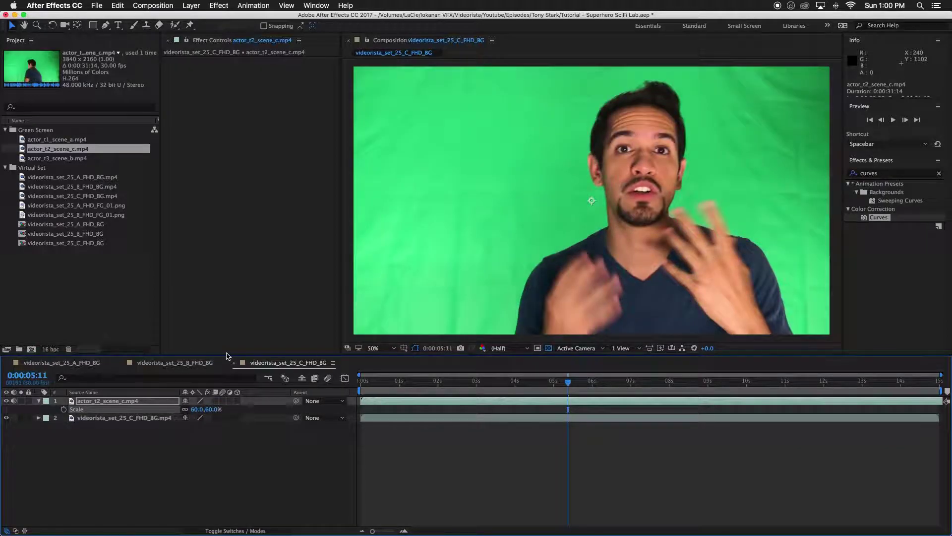
Copy the Keylight and Curves effects together from the actor_t3_scene_b.mp4 layer in the scene B composition.
left_click(180, 364)
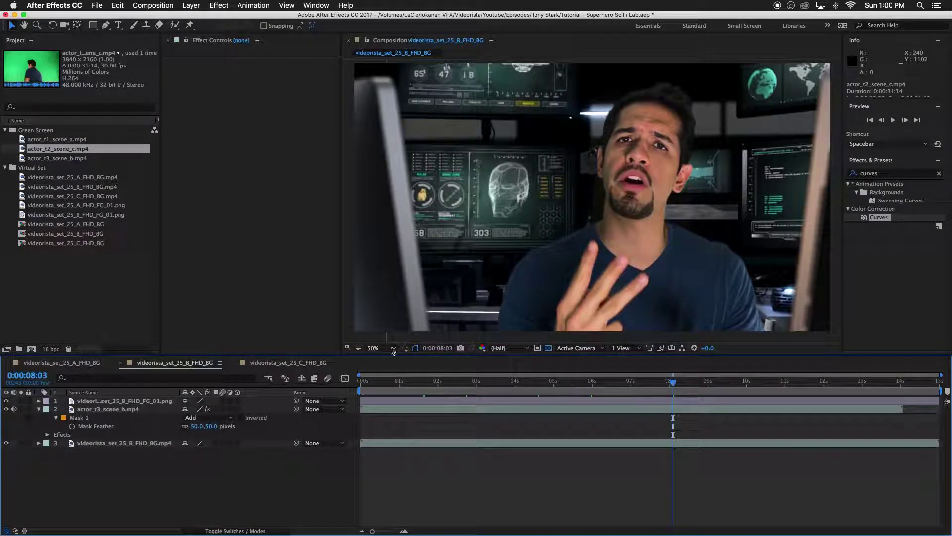
left_click(403, 413)
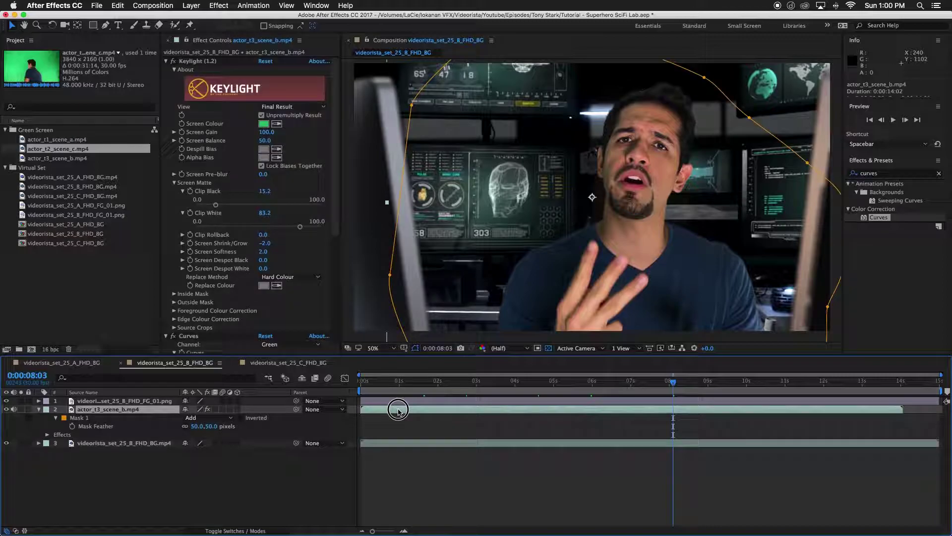
left_click(165, 61)
left_click(166, 69)
left_click(189, 61)
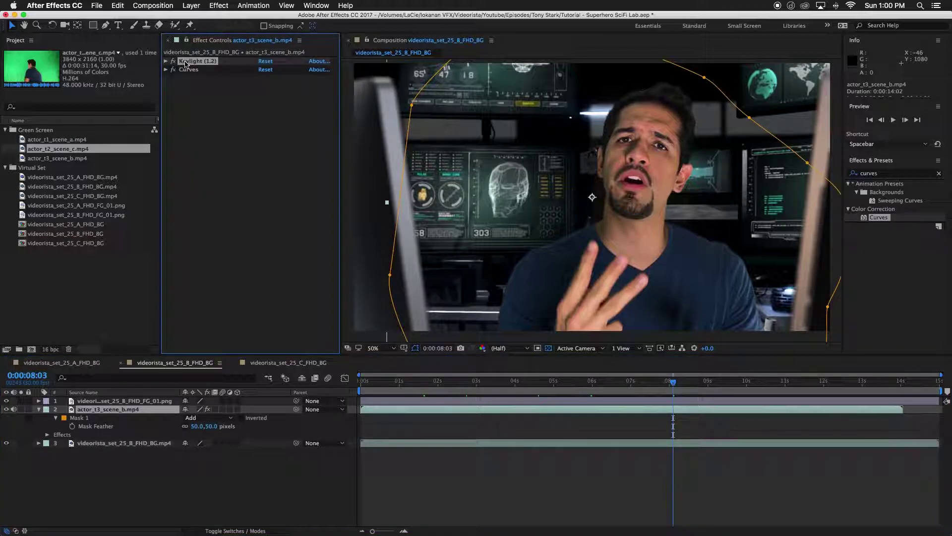
left_click(191, 70, "shift")
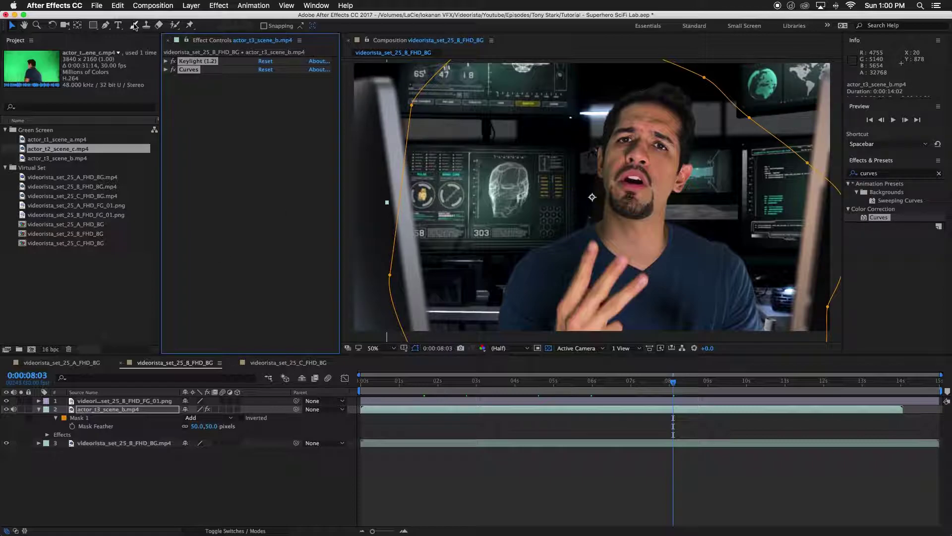
left_click(118, 7)
left_click(125, 59)
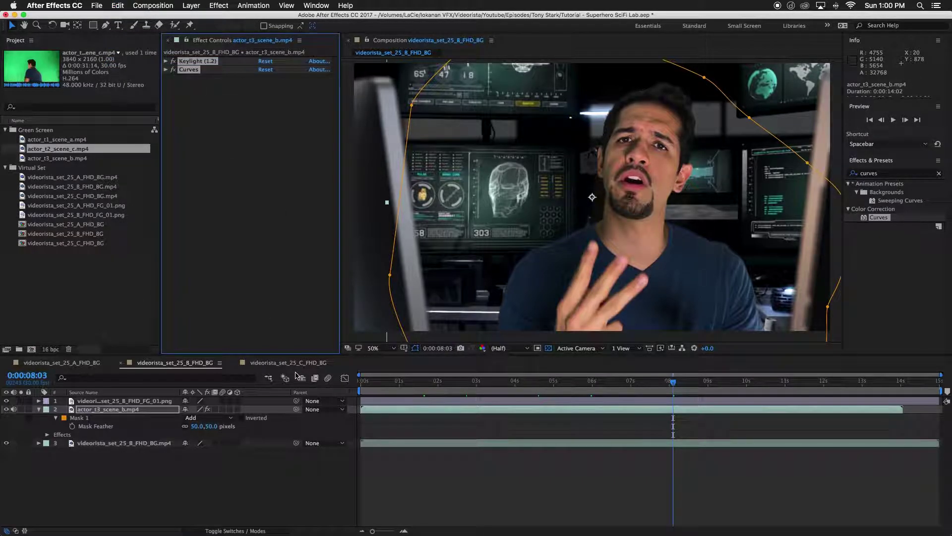
Paste the copied Keylight and Curves effects onto the actor_t2_scene_c.mp4 layer in the scene C composition.
left_click(288, 362)
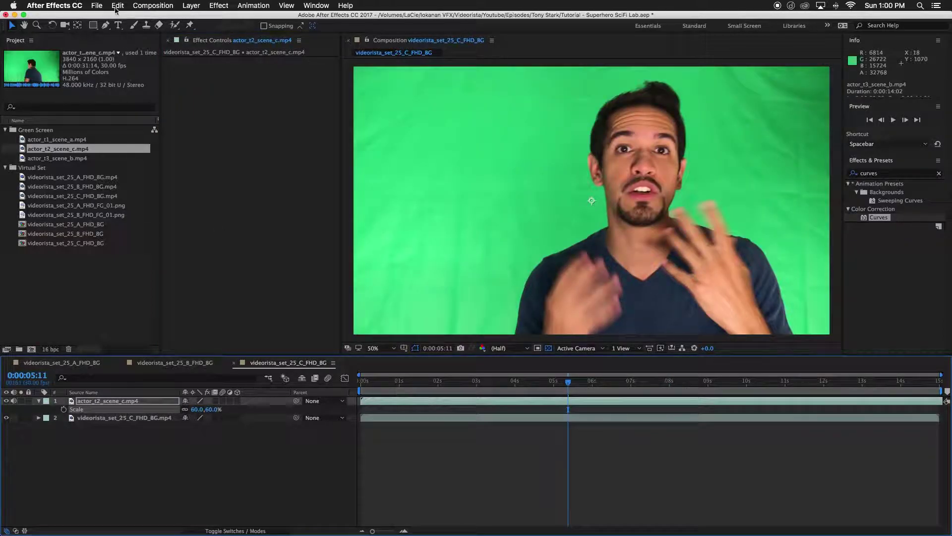
left_click(118, 5)
left_click(149, 99)
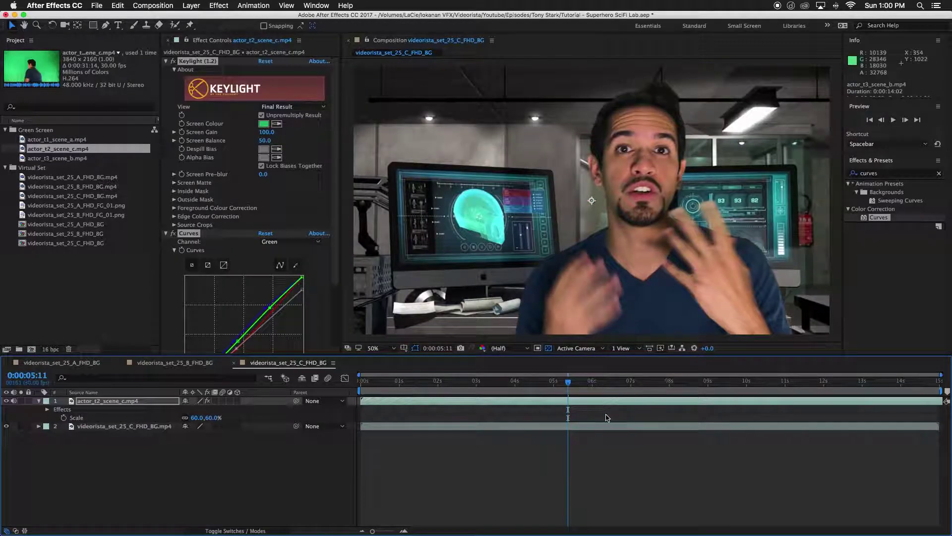
Shorten the work areas of the scene B and scene A compositions to end where their actor clips end.
left_click(607, 417)
left_click_drag(633, 382, 552, 383)
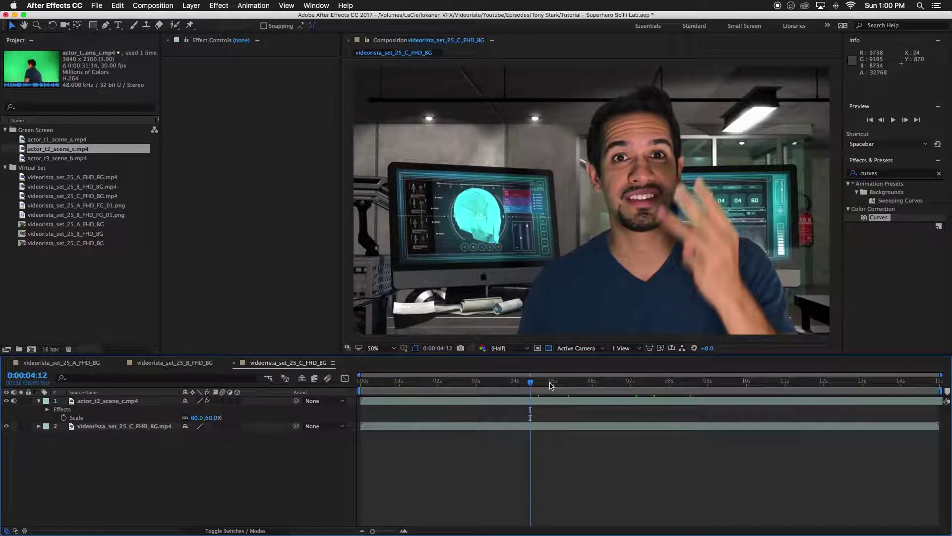
left_click(197, 363)
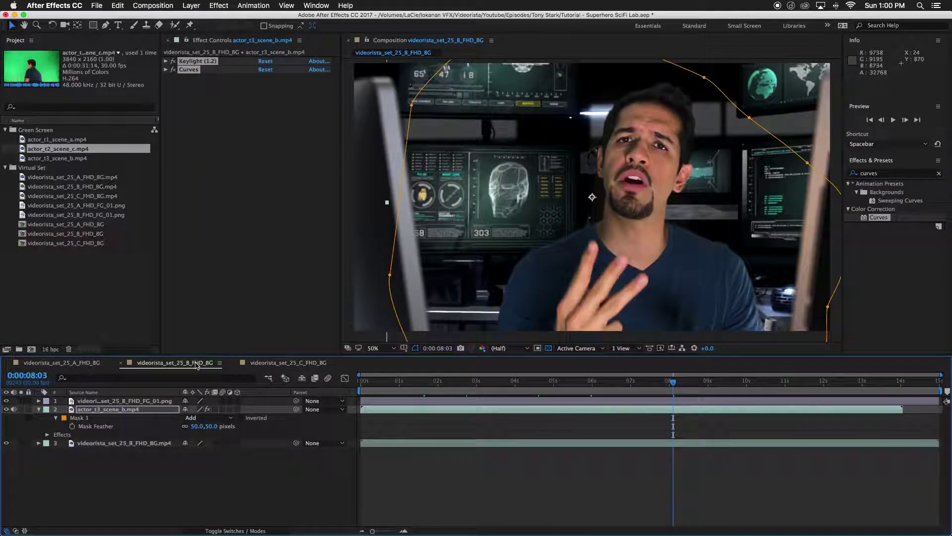
left_click(639, 429)
left_click(636, 411)
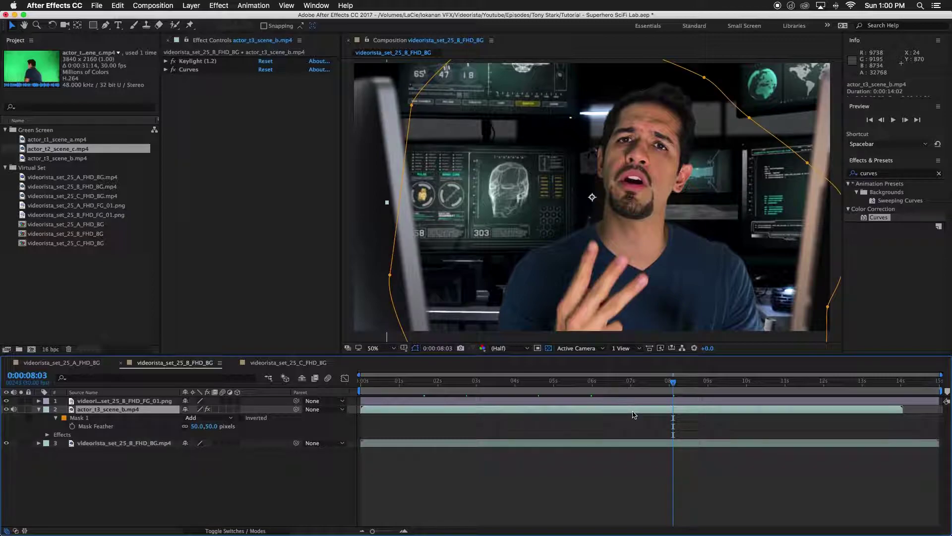
left_click(38, 409)
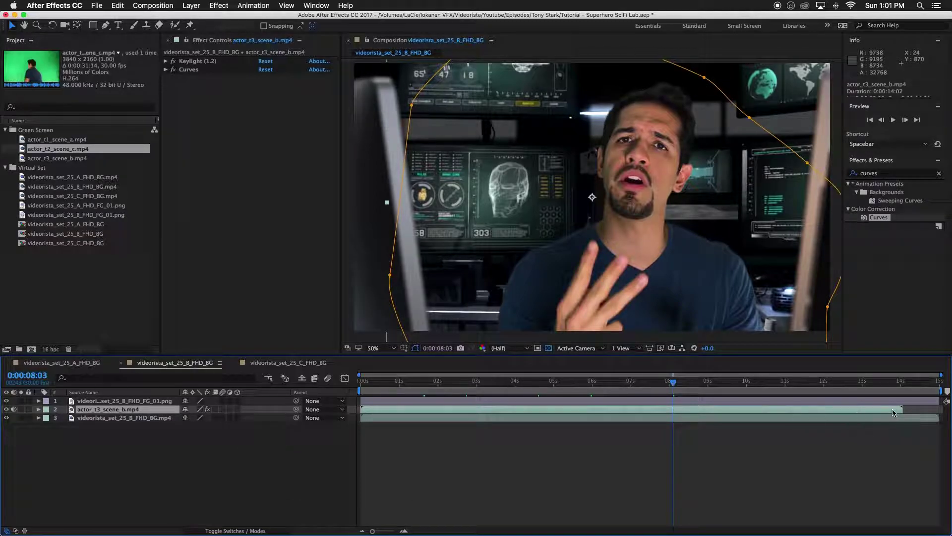
left_click_drag(940, 391, 904, 406)
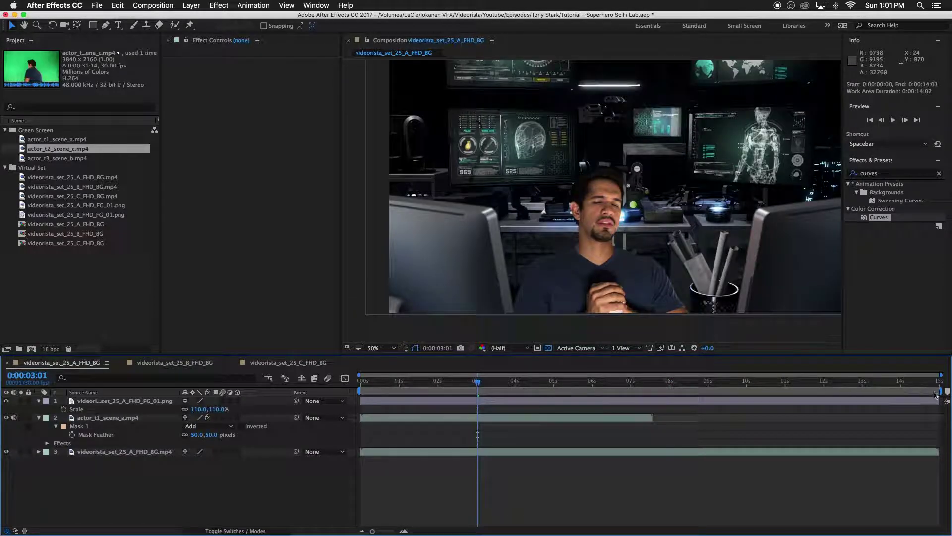
left_click_drag(939, 392, 652, 419)
Collapse the actor layer in the scene C composition and check the actor_t2_scene_c.mp4 footage's duration.
left_click(284, 363)
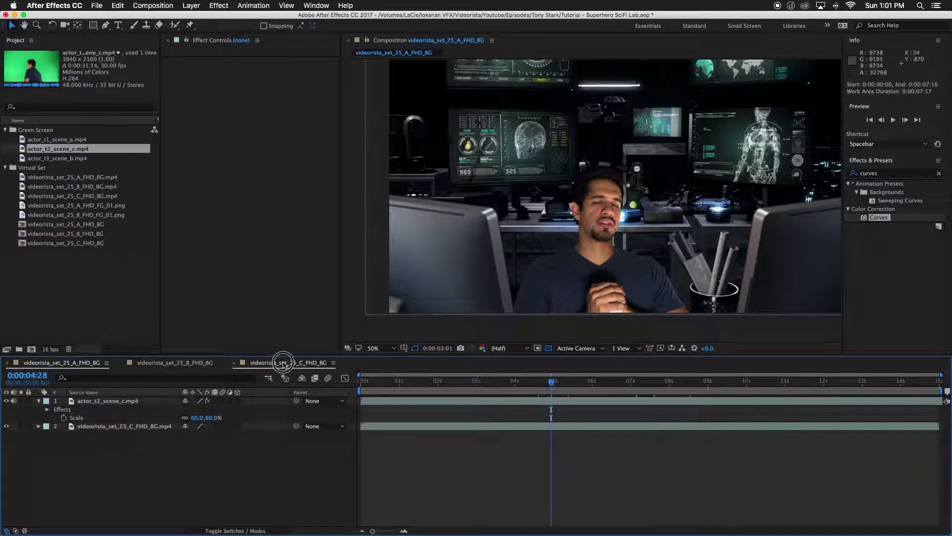
left_click(625, 402)
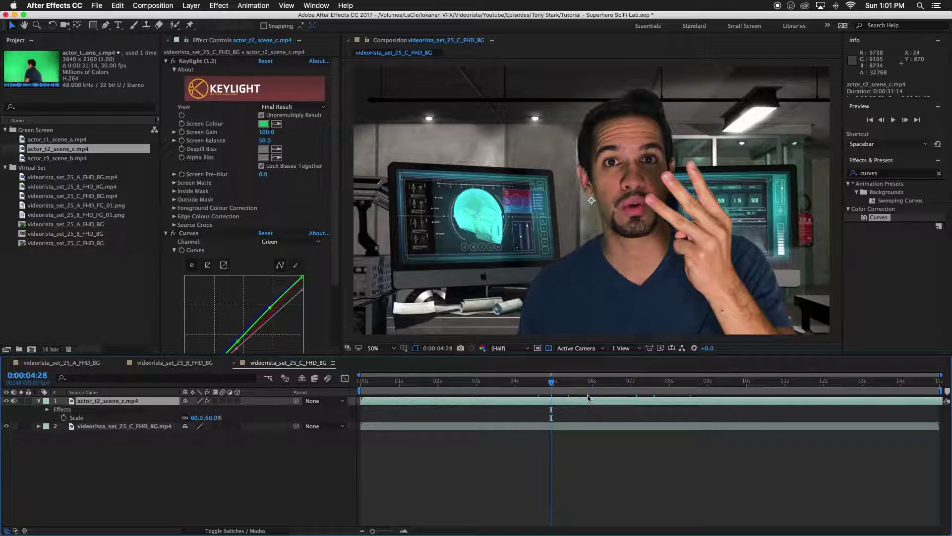
left_click(39, 402)
left_click(536, 409)
left_click_drag(620, 389, 723, 385)
left_click(714, 401)
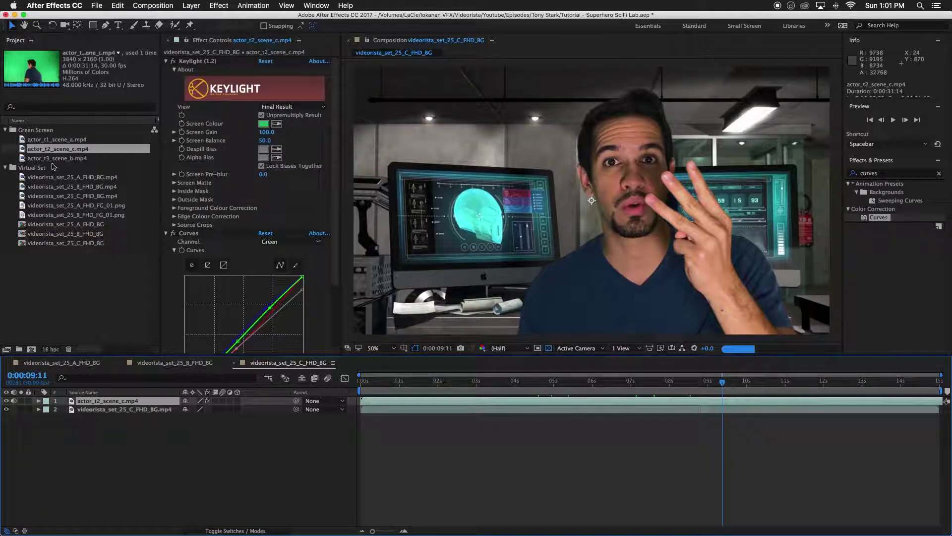
left_click(53, 149)
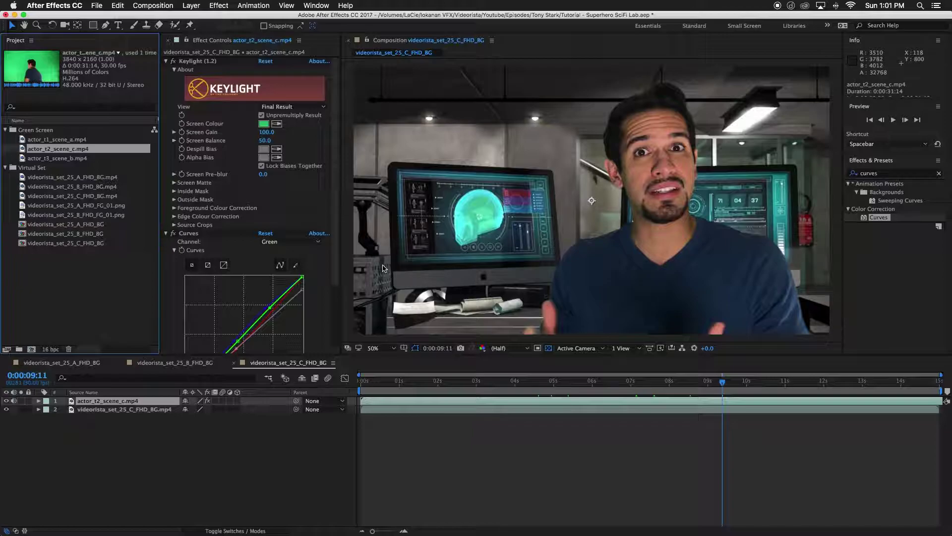
Set the scene C composition's duration to 32 seconds.
left_click(479, 402)
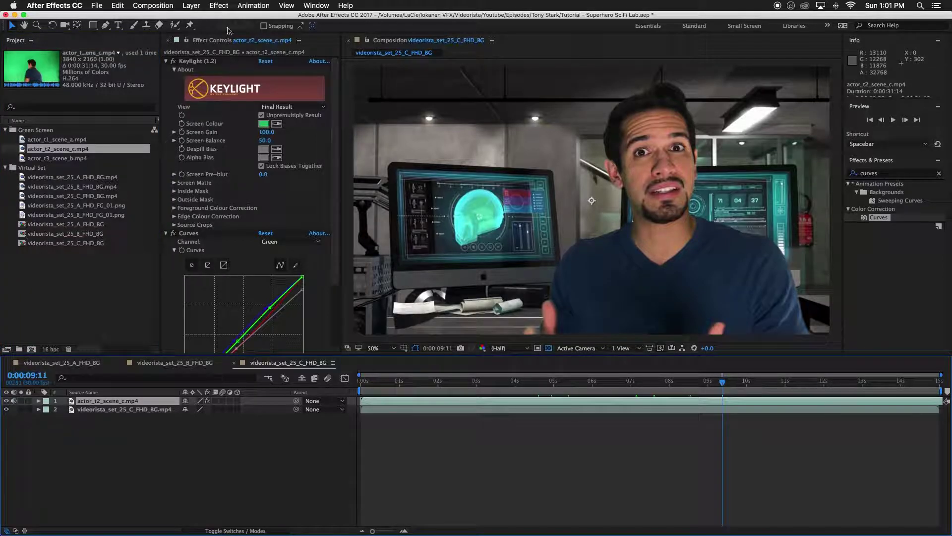
left_click(149, 7)
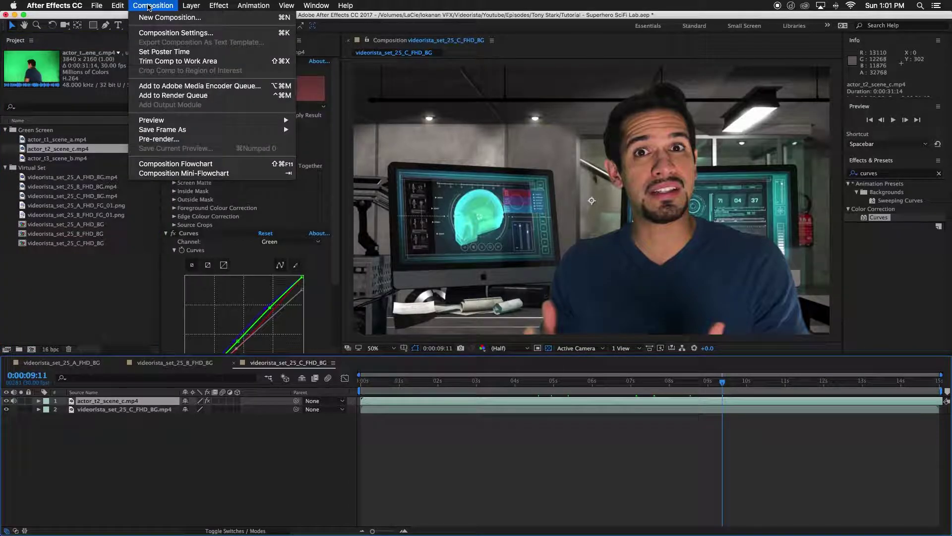
left_click(187, 34)
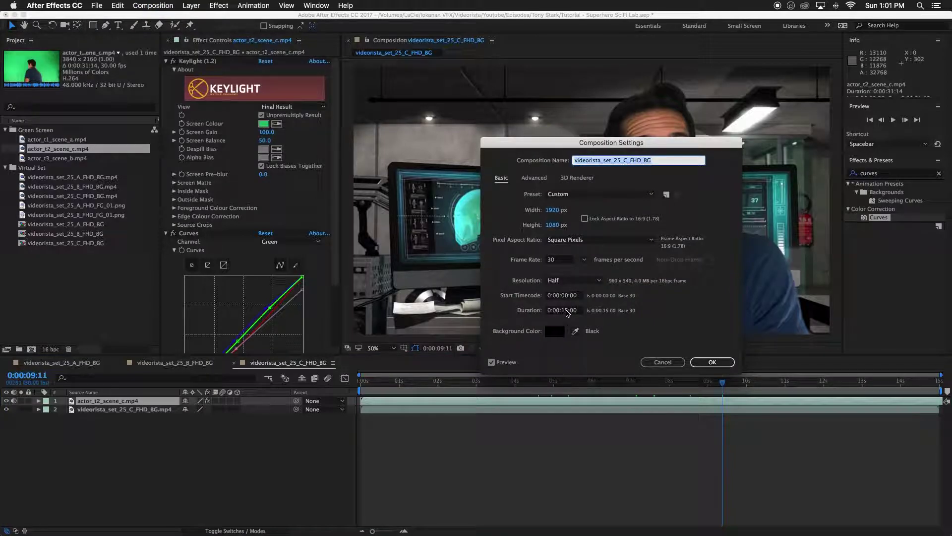
left_click(568, 311)
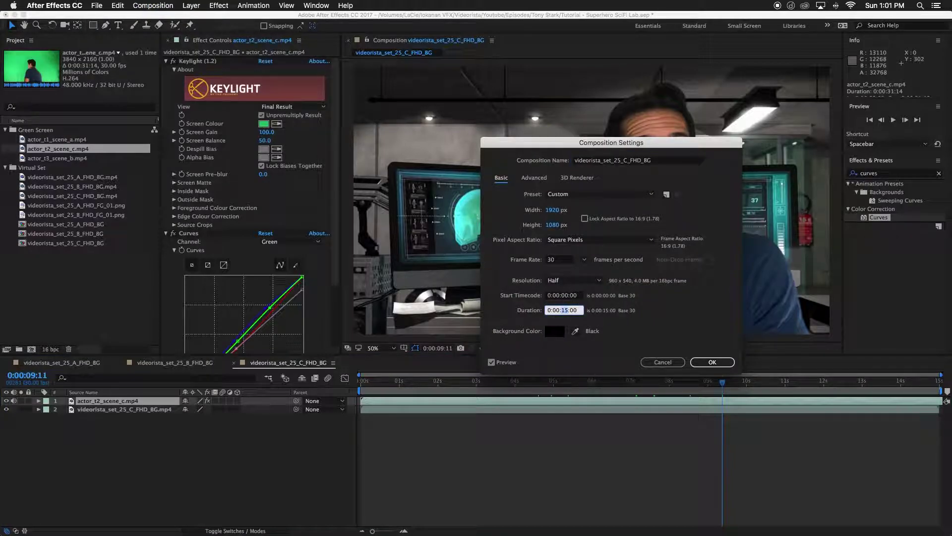
key("Return")
Trim the scene C composition's work area to end with the actor clip.
scroll(793, 433, "right", 10)
left_click(924, 399)
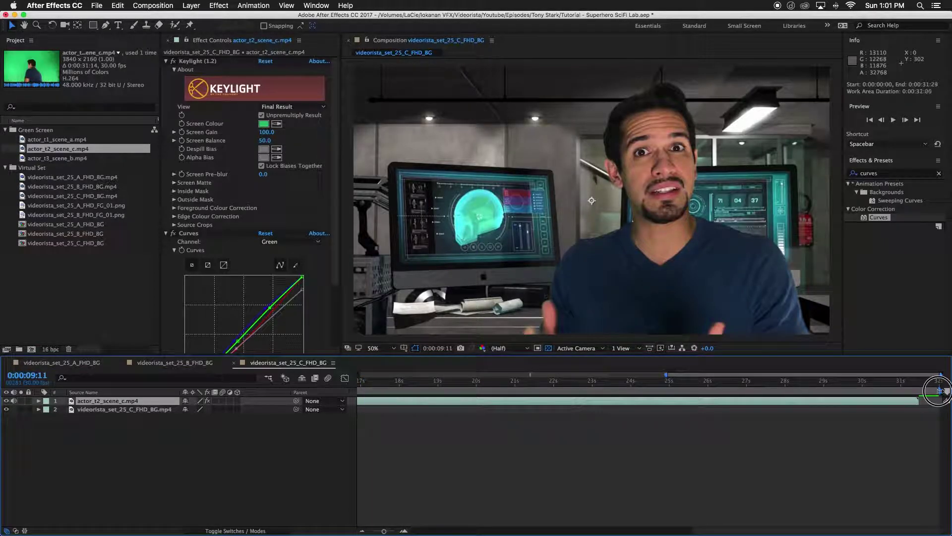
left_click(363, 530)
left_click(945, 391)
left_click_drag(949, 391, 924, 395)
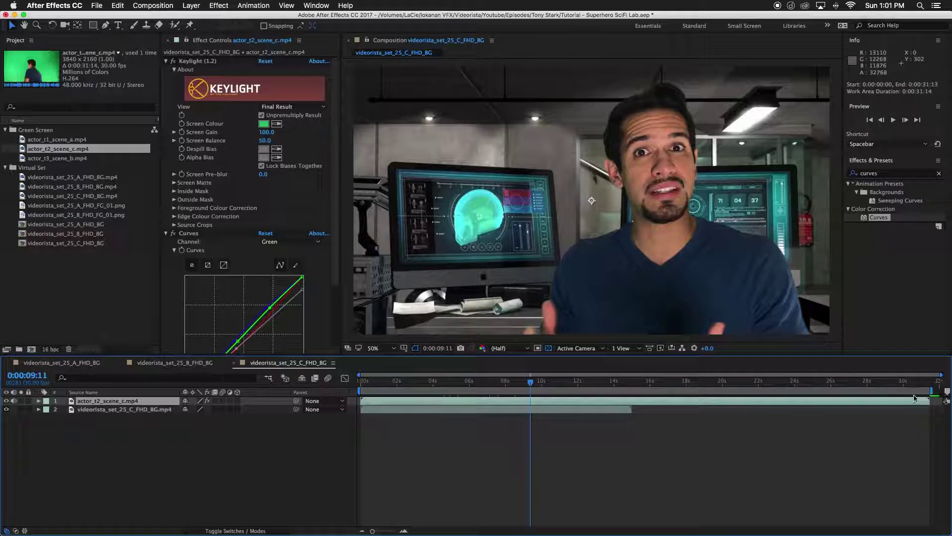
Examine the scene C composite before and after the point where the background clip runs out.
left_click(862, 382)
left_click(830, 382)
left_click(685, 382)
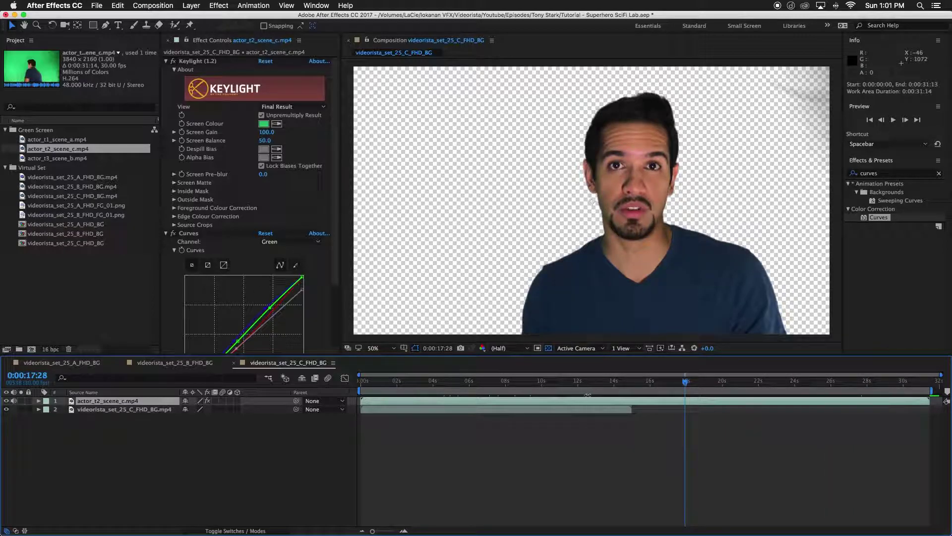
left_click(591, 411)
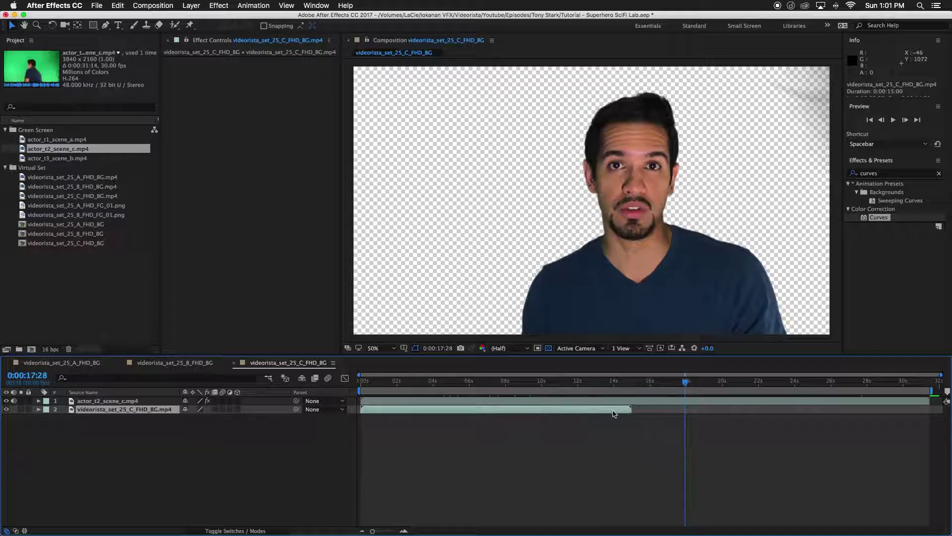
left_click(606, 384)
left_click_drag(495, 382, 402, 386)
left_click(618, 383)
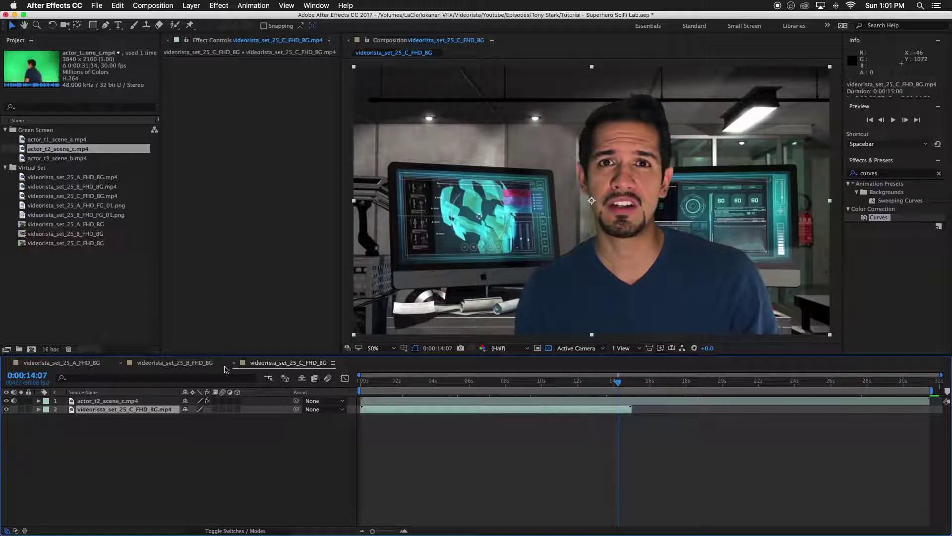
Interpret the videorista_set_25_C_FHD_BG.mp4 footage to loop 2 times.
left_click(67, 197)
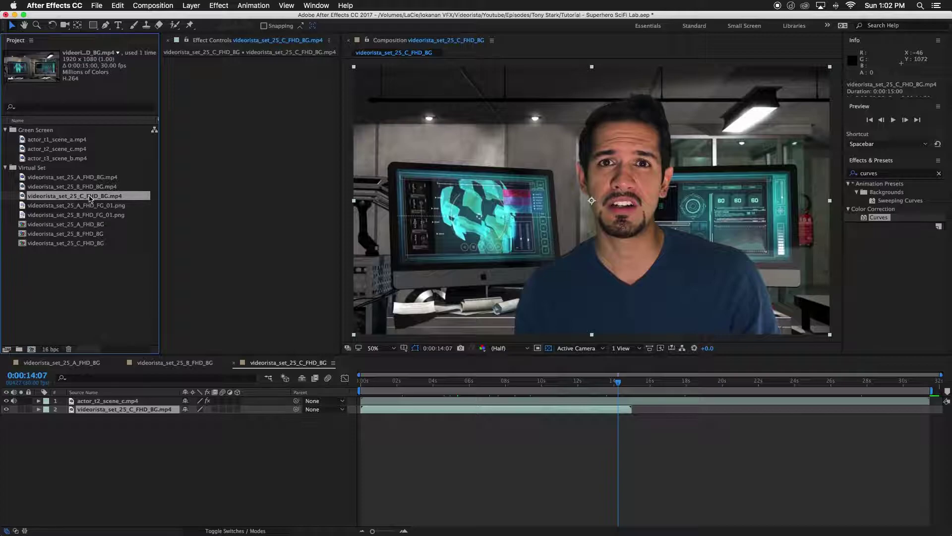
right_click(82, 197)
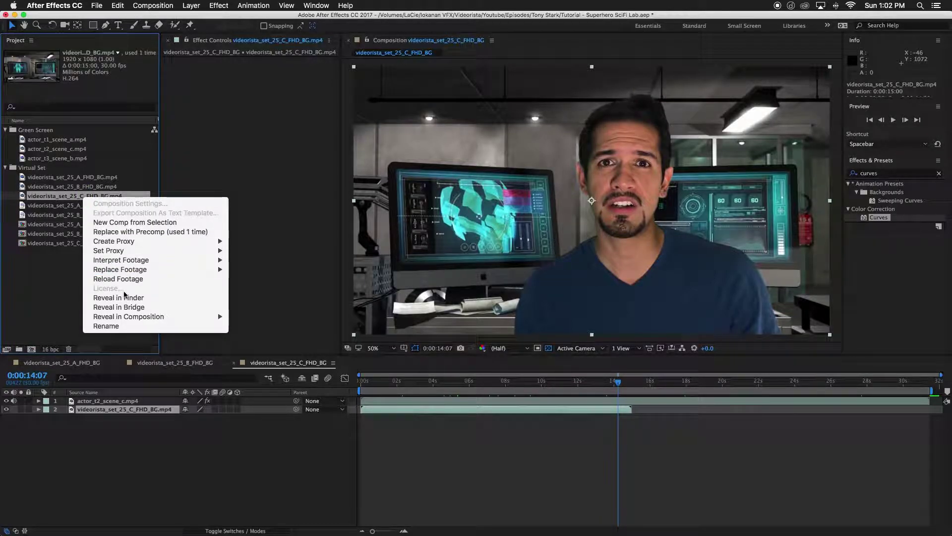
mouse_move(159, 261)
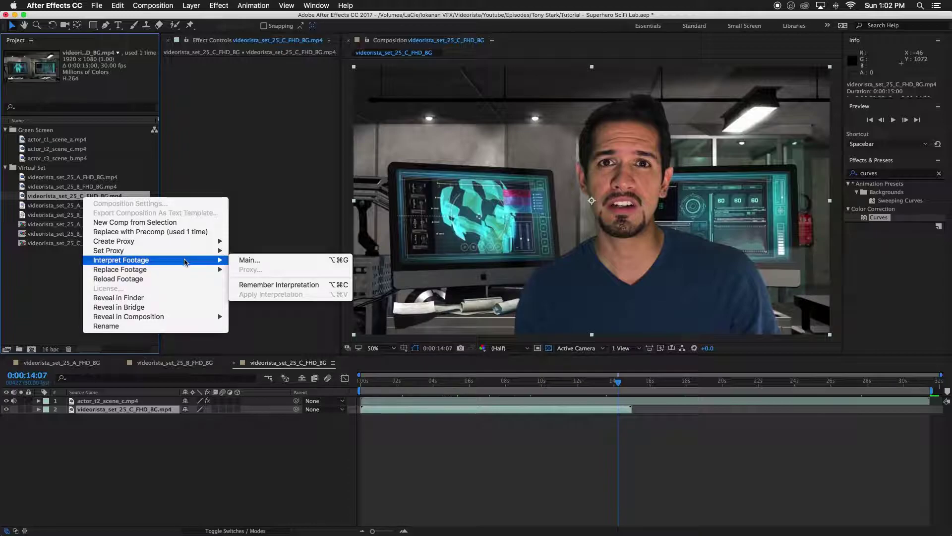
left_click(251, 261)
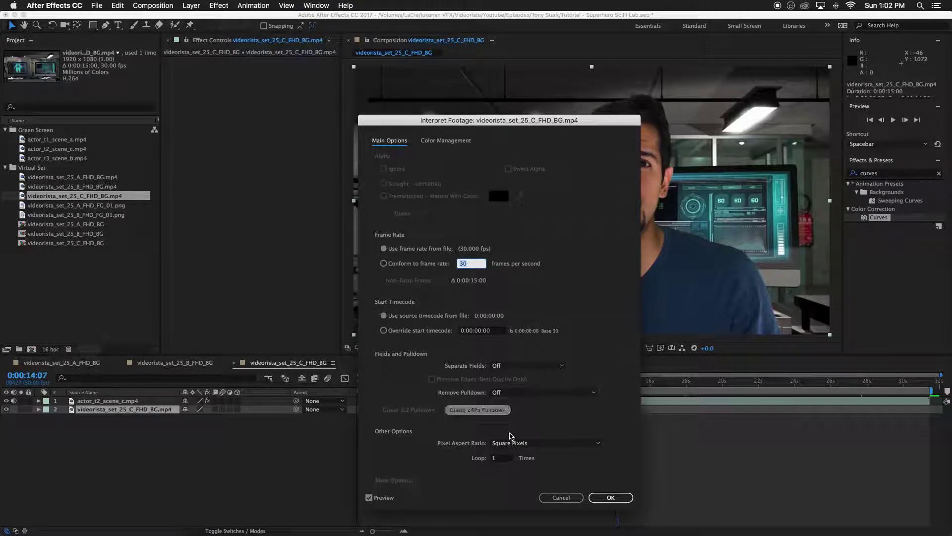
left_click(499, 459)
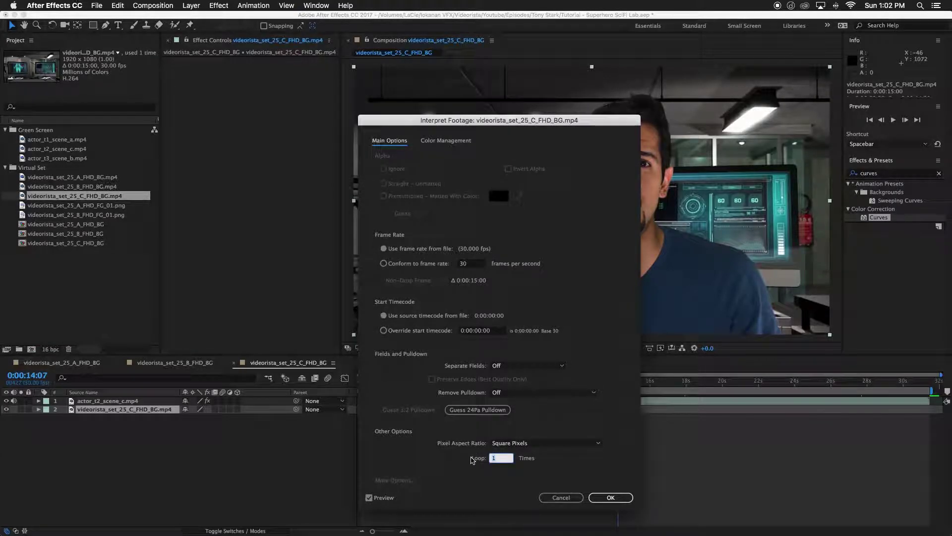
type("2")
left_click(547, 458)
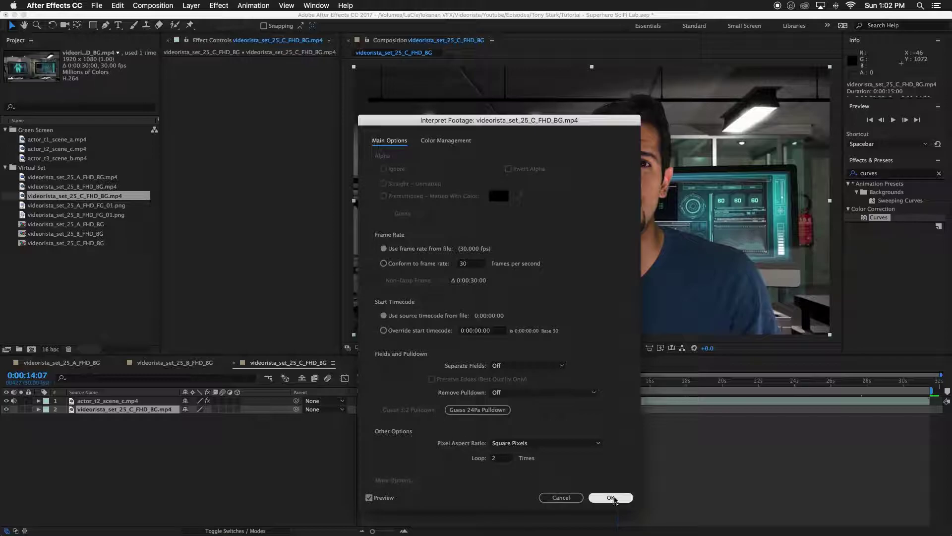
left_click(611, 497)
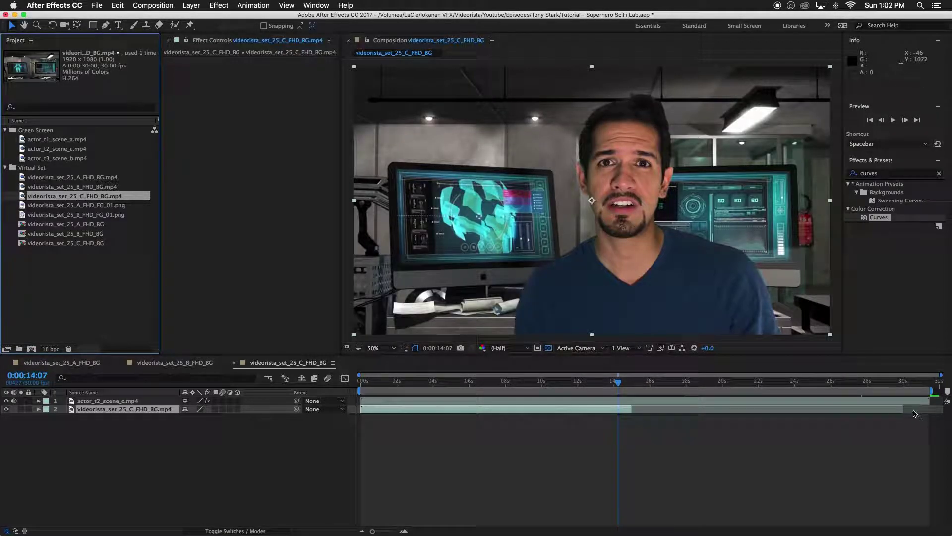
Interpret the videorista_set_25_C_FHD_BG.mp4 footage to loop 3 times, for a 45-second duration.
right_click(70, 196)
mouse_move(154, 259)
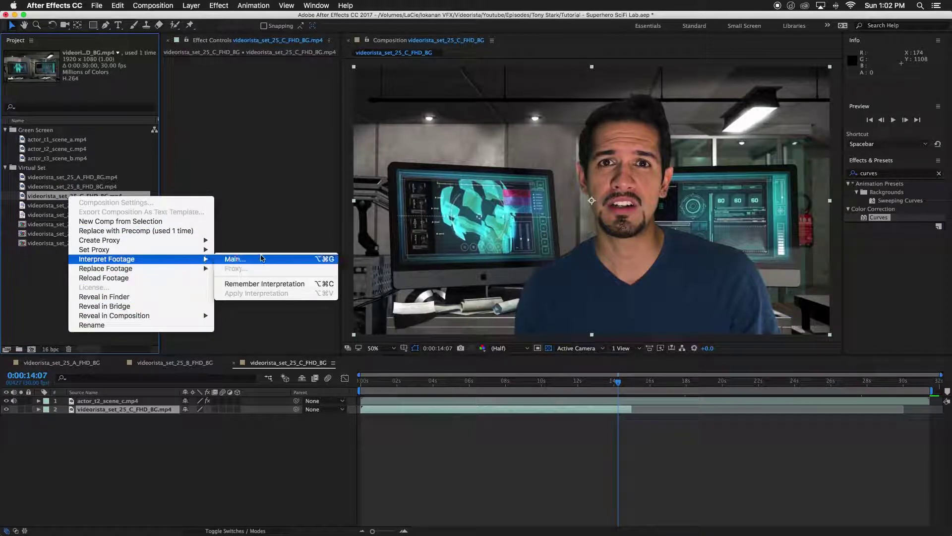
left_click(243, 258)
left_click(502, 457)
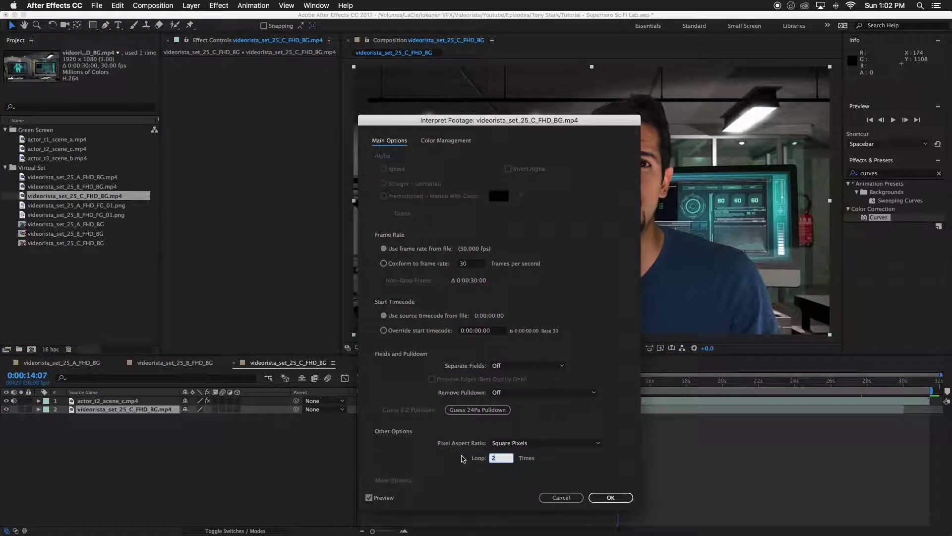
left_click(610, 497)
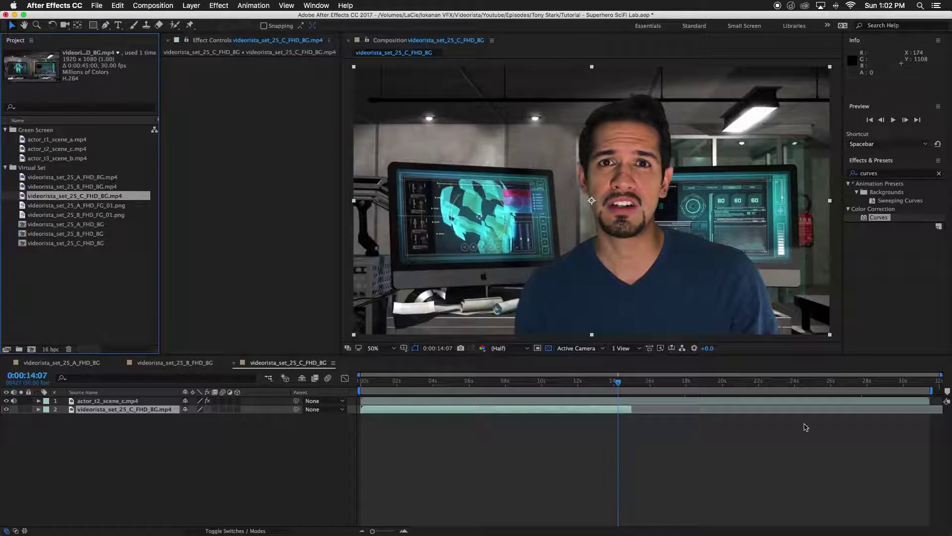
Extend the scene C background layer to the end of the actor clip and play the loop point.
left_click_drag(632, 411, 930, 410)
left_click(896, 435)
key("space")
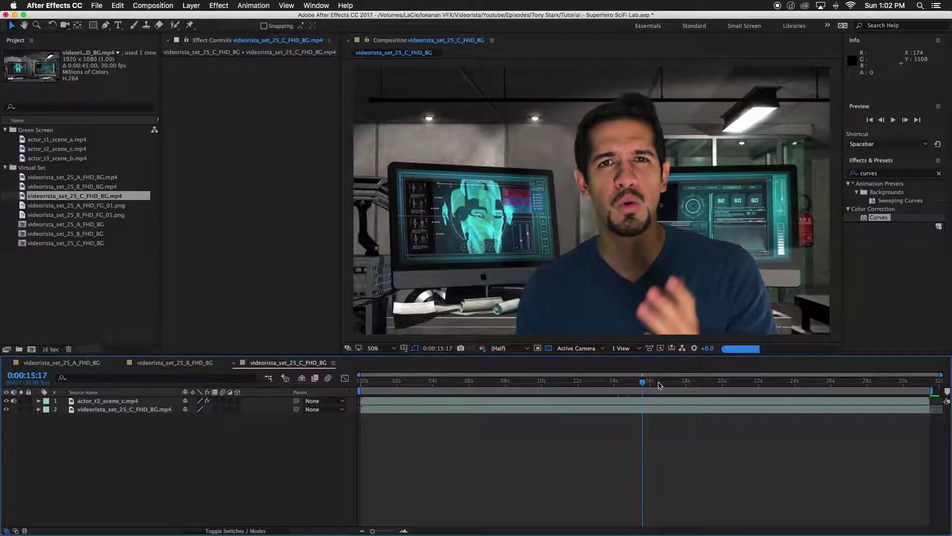
Review the scene C composite at several points in time and add the composition to the Render Queue.
left_click(873, 382)
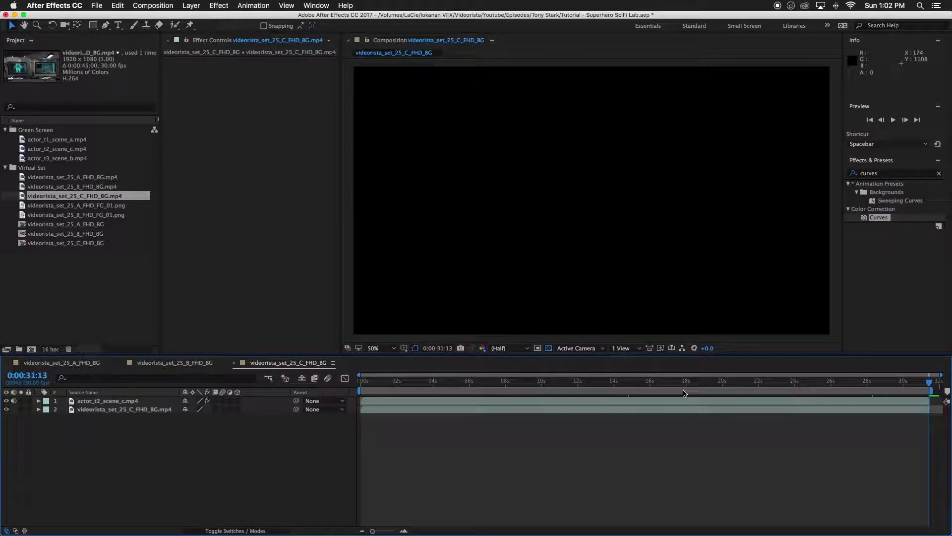
left_click(465, 384)
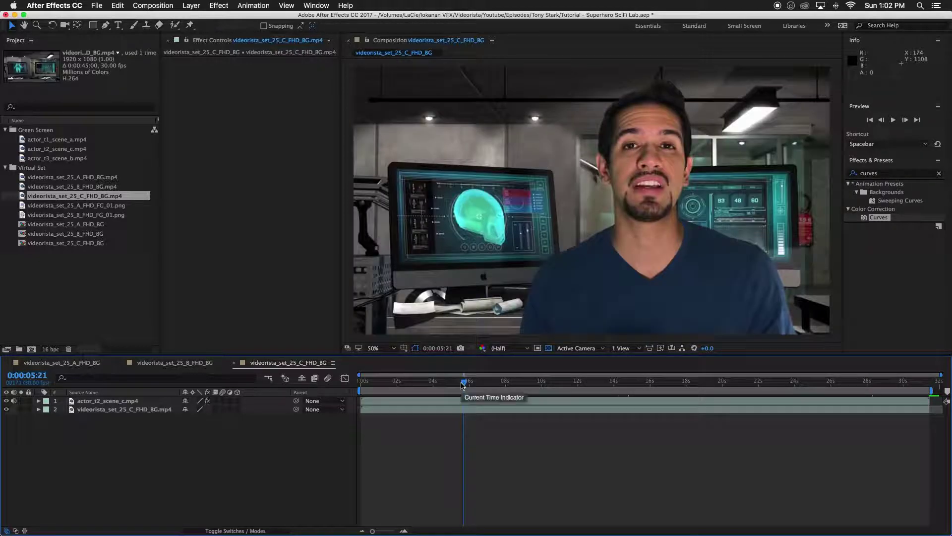
left_click_drag(463, 383, 436, 385)
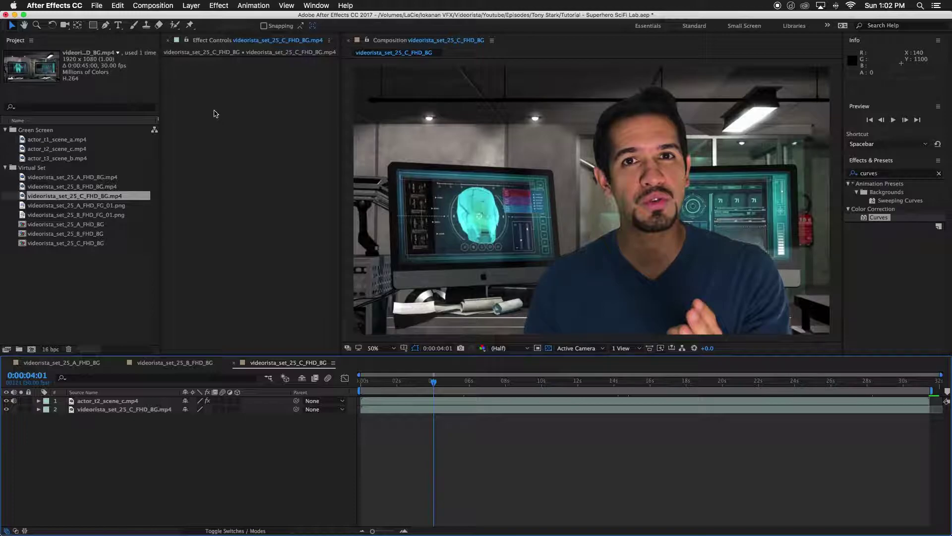
left_click(150, 5)
left_click(183, 97)
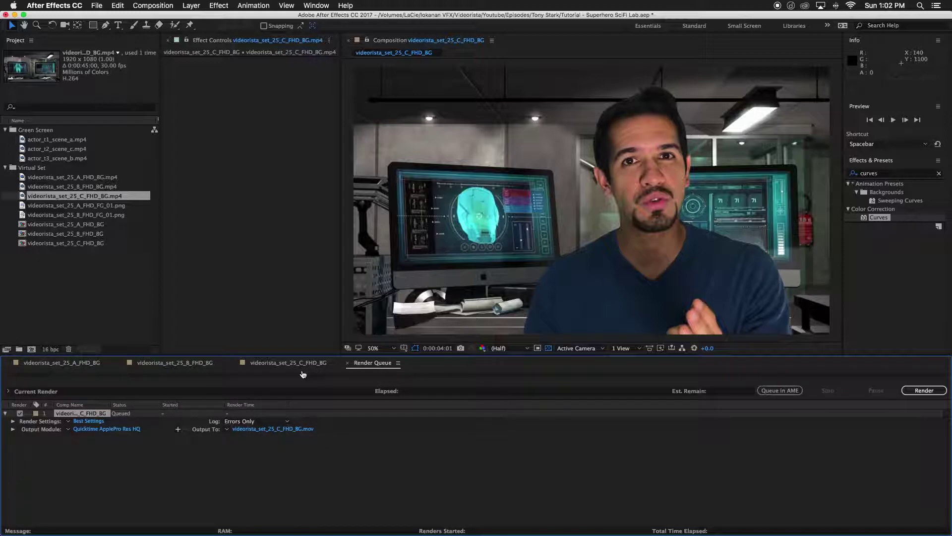
Switch to Premiere Pro and review the edited Tony Lab Set sequence, including its audio and adjustment layers.
key("super+Tab")
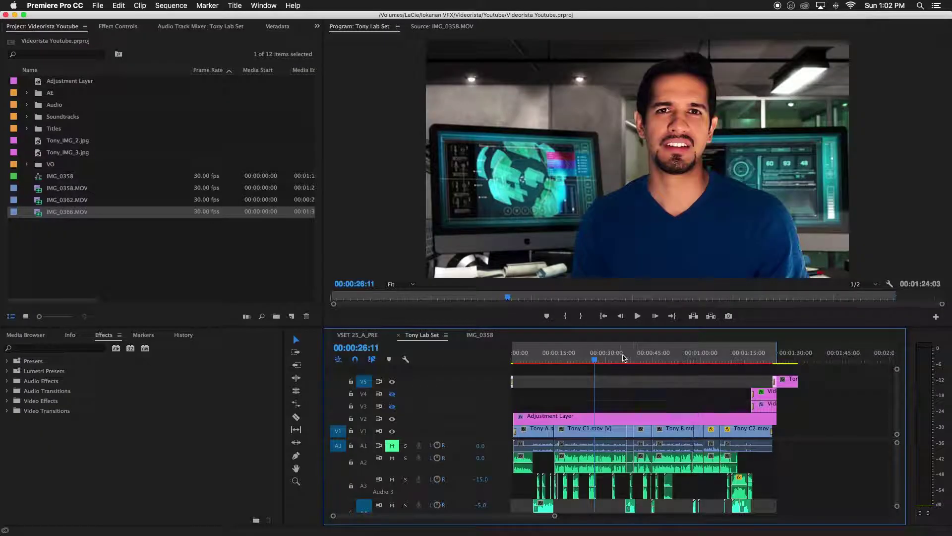
left_click_drag(594, 361, 602, 358)
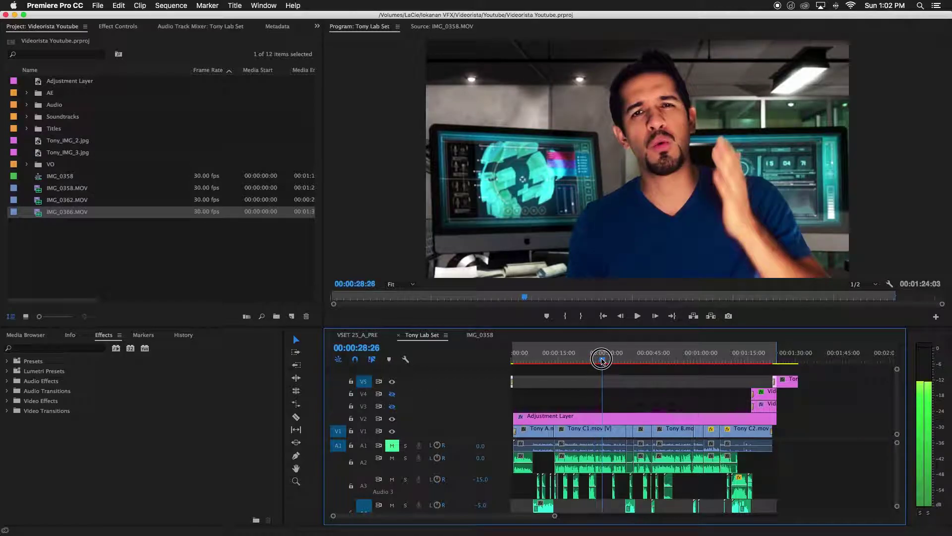
left_click(585, 460)
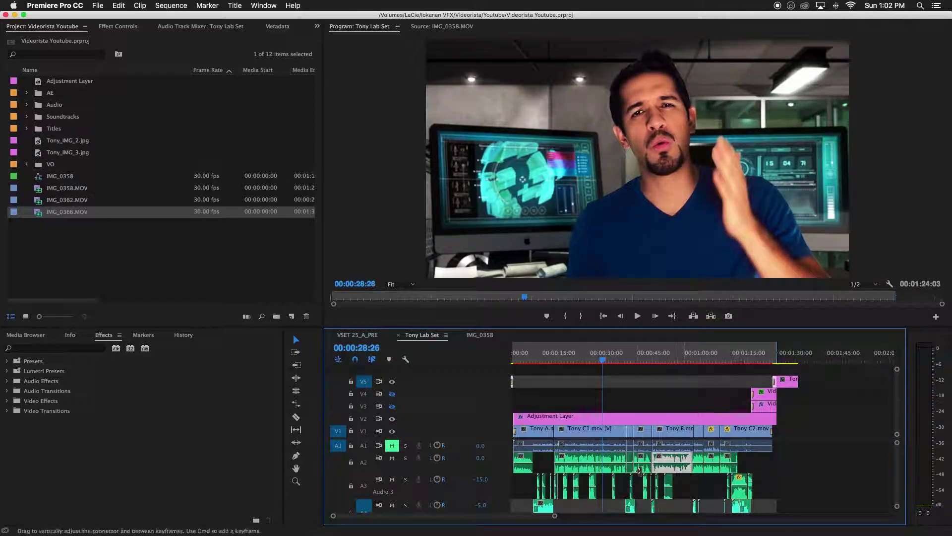
left_click_drag(791, 483, 569, 490)
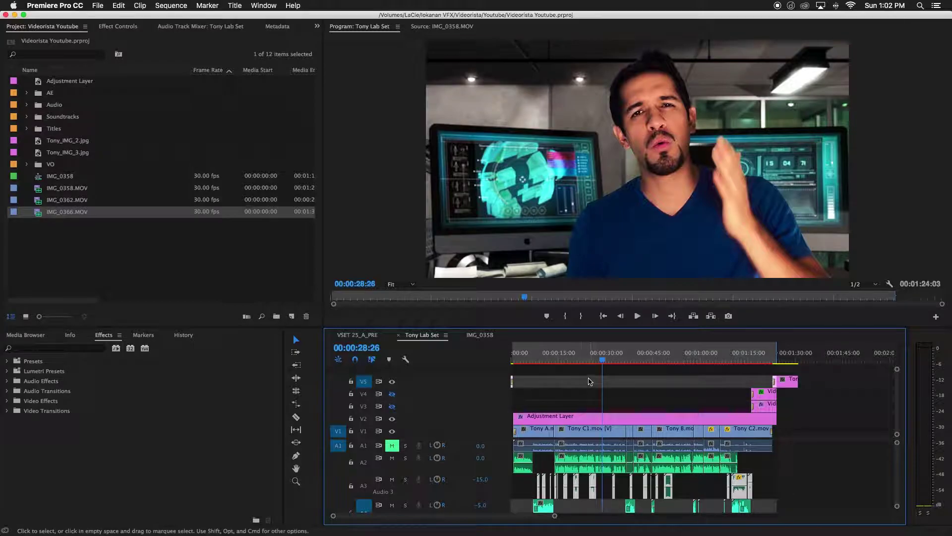
left_click(592, 380)
left_click(548, 355)
left_click_drag(547, 355, 720, 366)
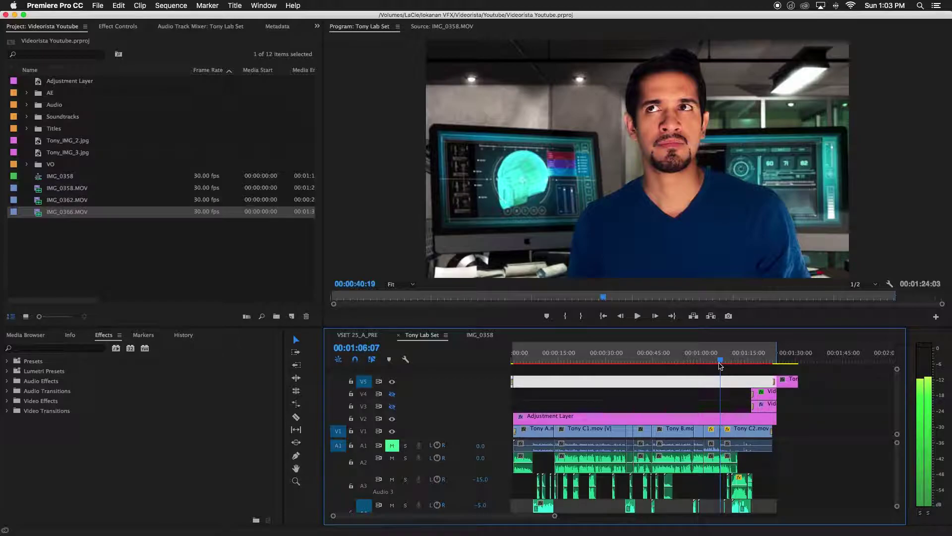